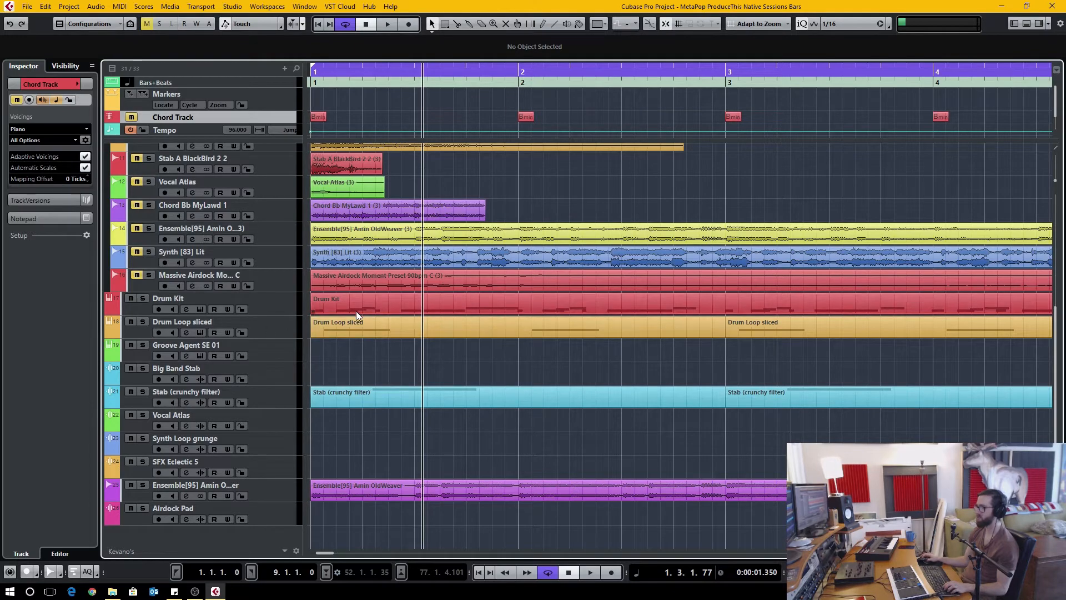
- Open the Drum Kit track's Groove Agent SE, arm the track to audition its pads, and close the instrument
scroll(373, 296, up, 5)
scroll(361, 272, down, 5)
scroll(351, 255, up, 5)
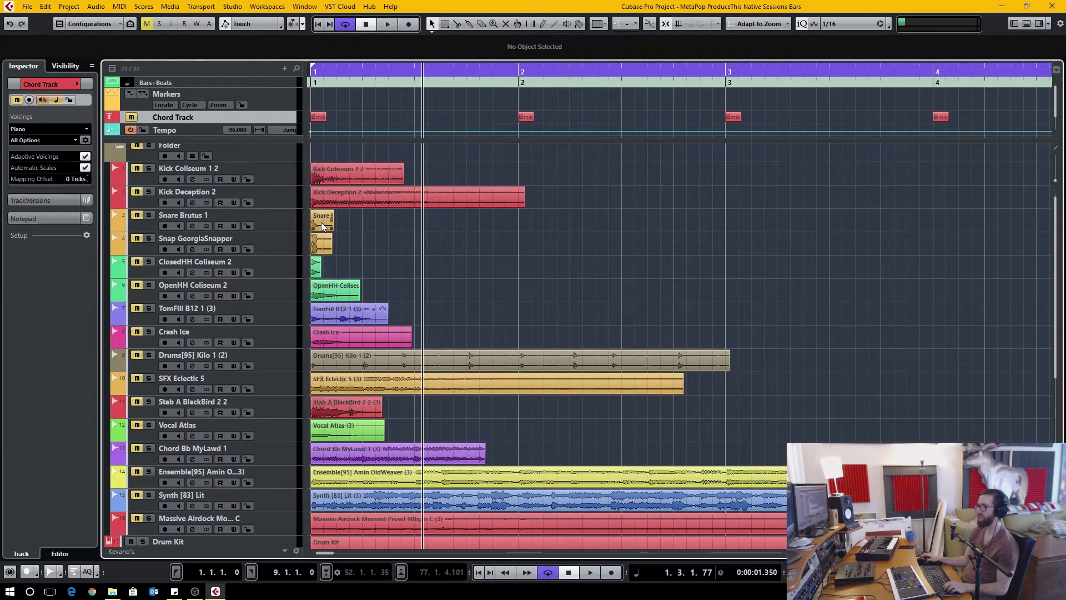
scroll(357, 323, down, 5)
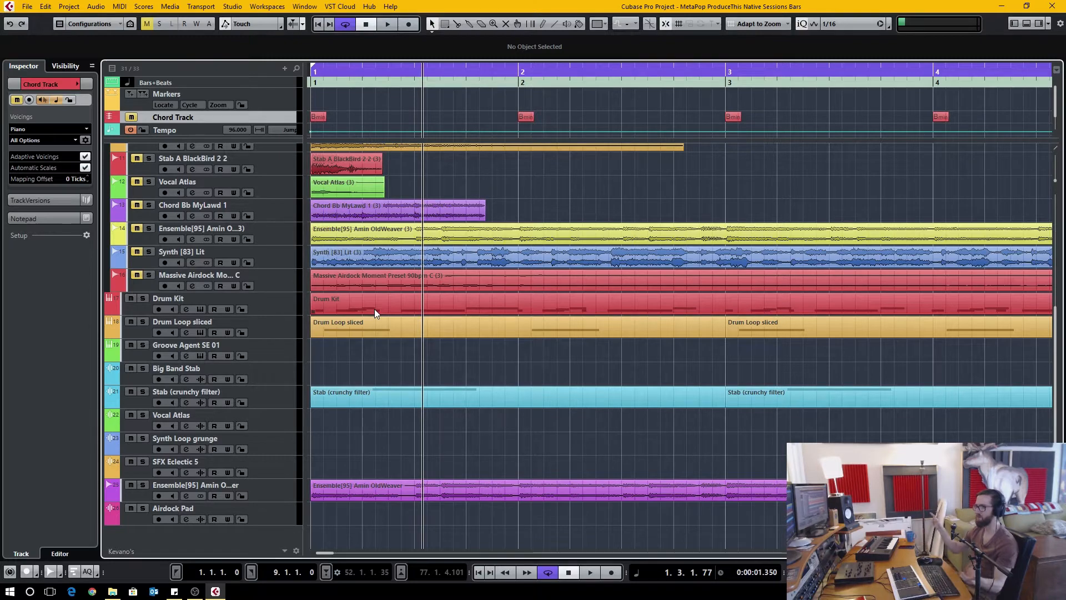
key(g)
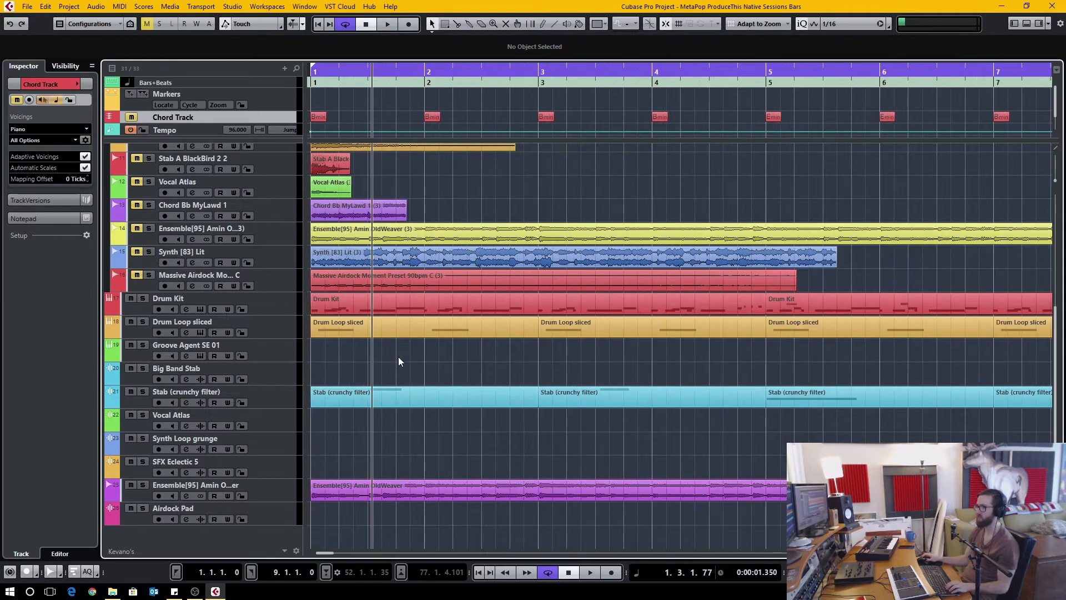
key(g)
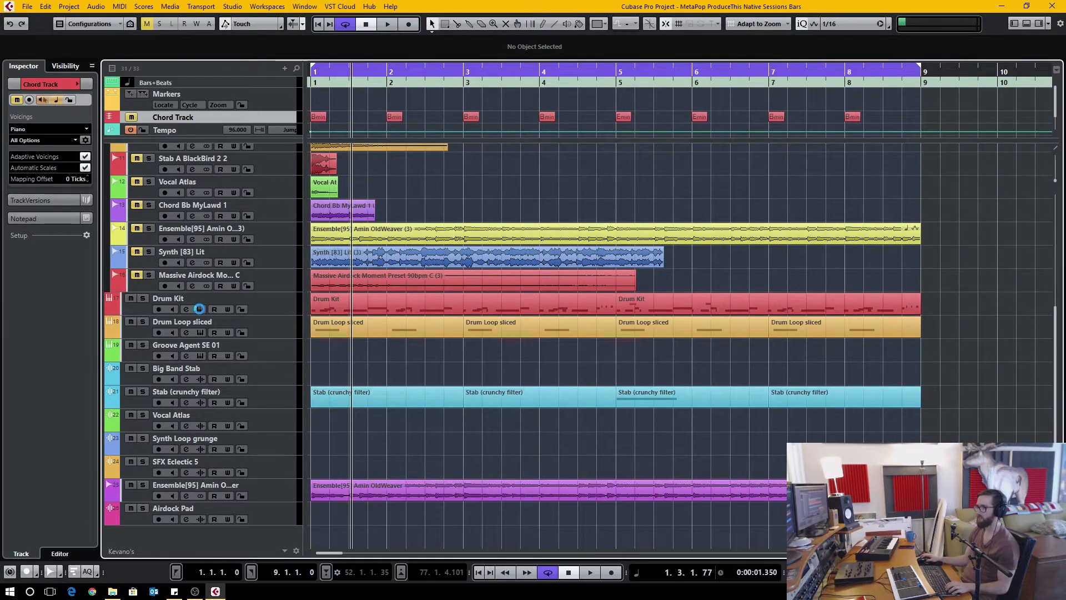
click(199, 308)
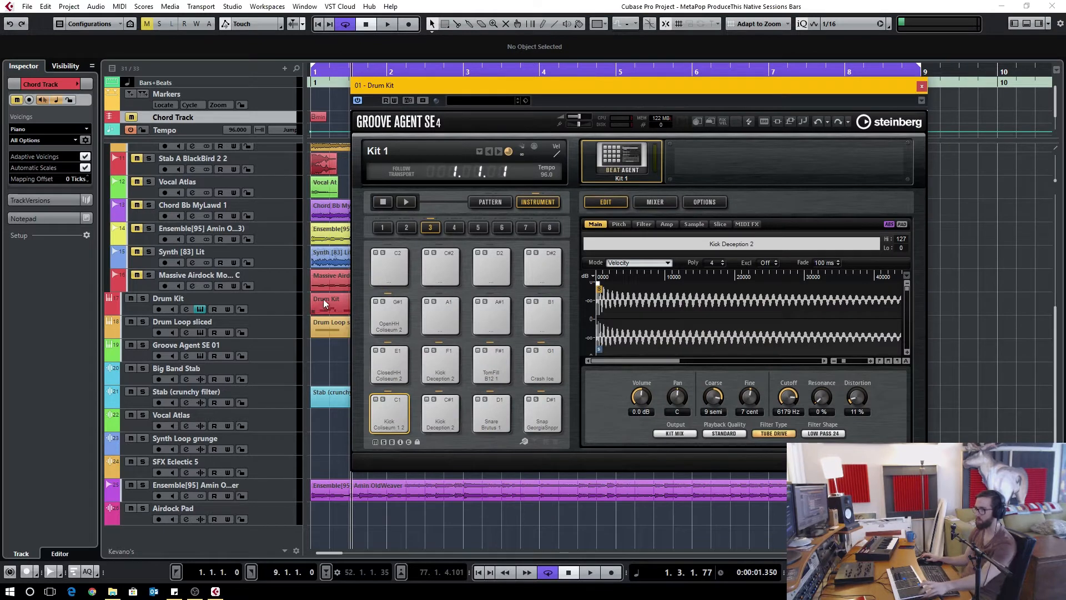
click(160, 309)
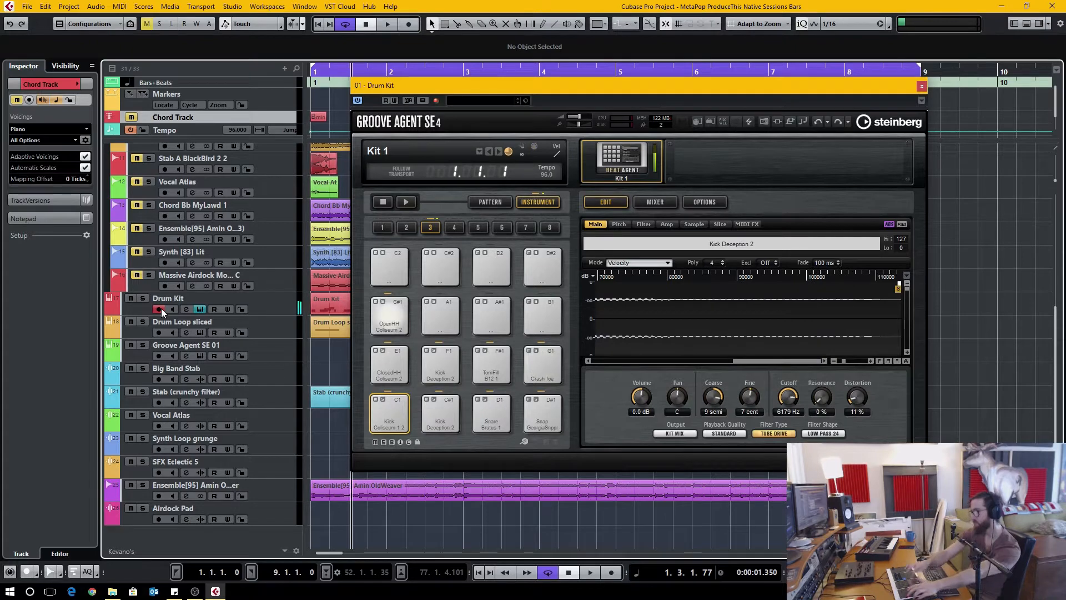
click(922, 86)
- Open the instrument of the Drum Loop sliced track to examine how its loop slices are laid out on pads
scroll(373, 326, up, 5)
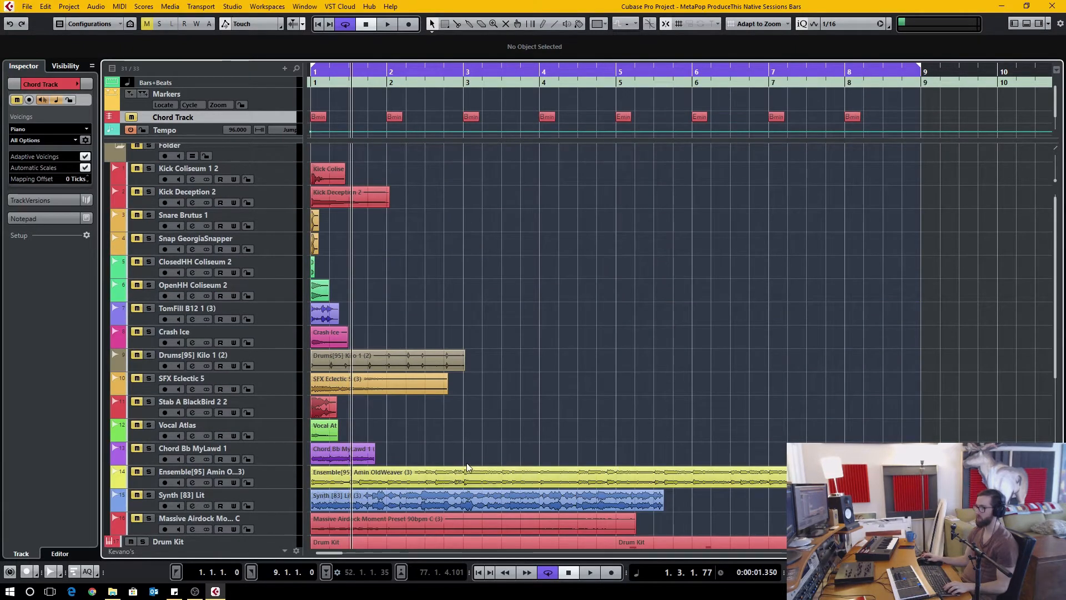
scroll(422, 433, down, 3)
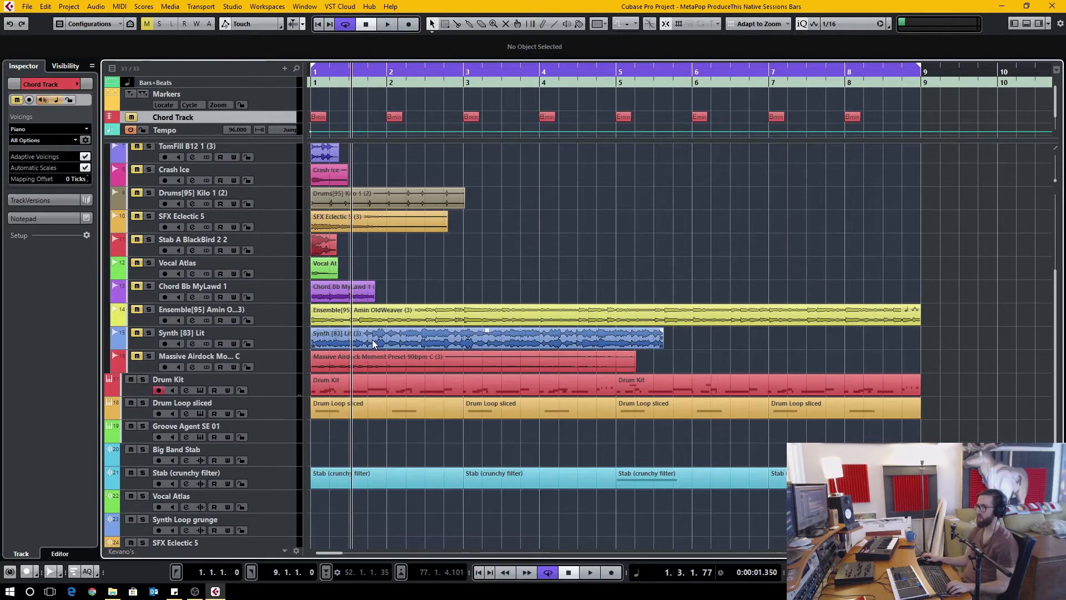
click(281, 404)
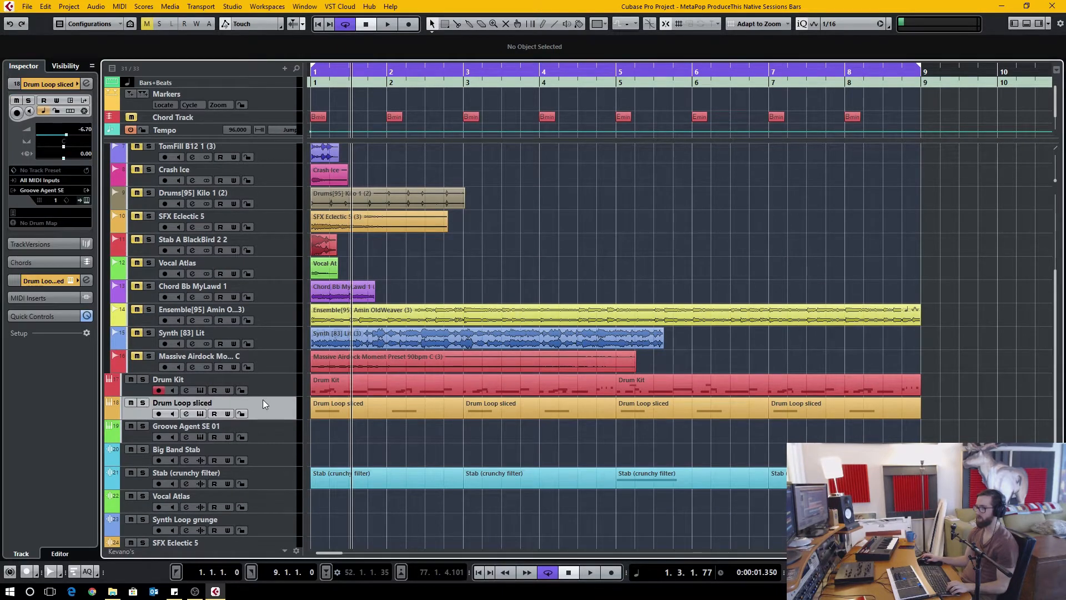
click(200, 414)
- Add one instrument track with Groove Agent SE below Drum Loop sliced, and close the Drum Loop sliced instrument
right_click(271, 413)
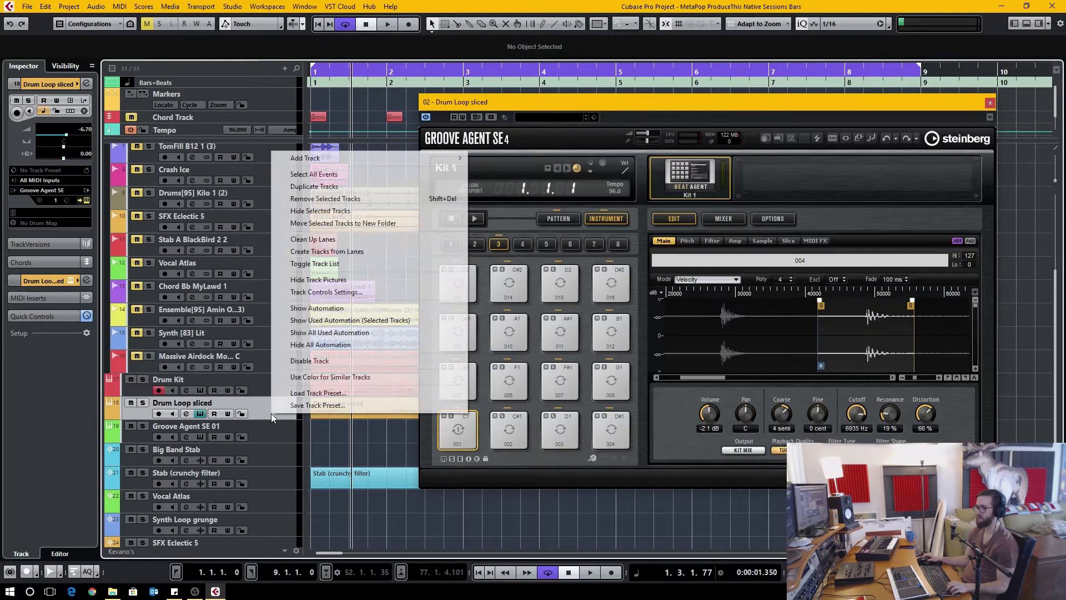
mouse_move(399, 162)
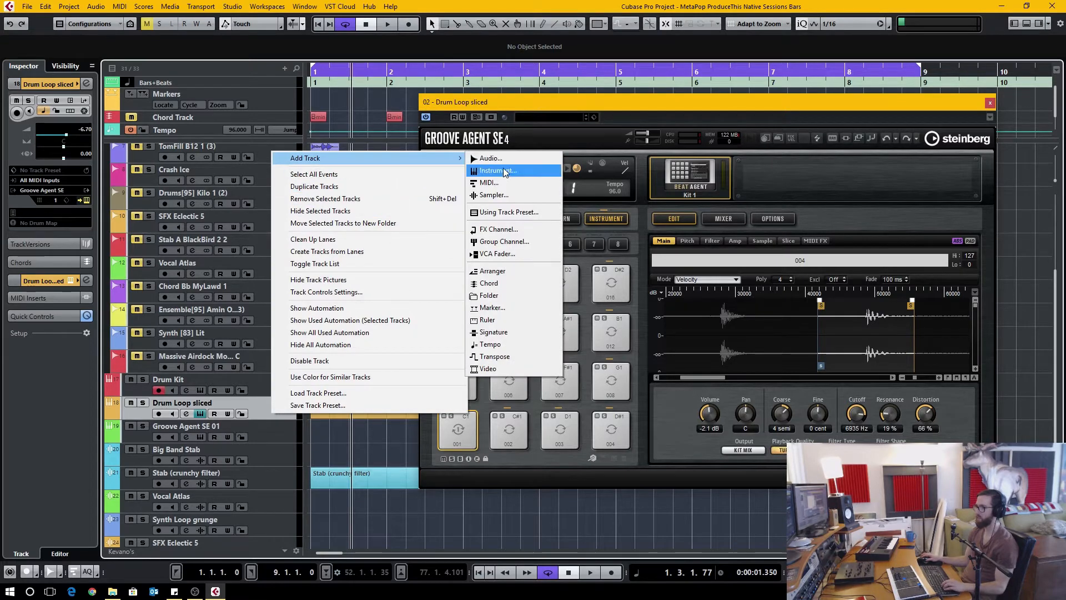
click(503, 168)
click(482, 313)
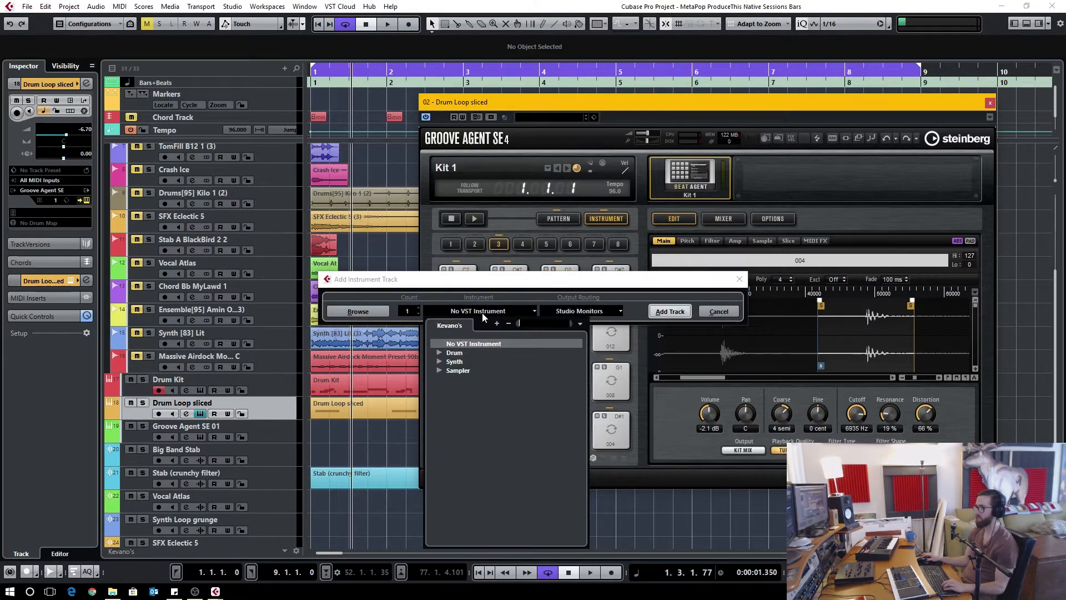
click(439, 353)
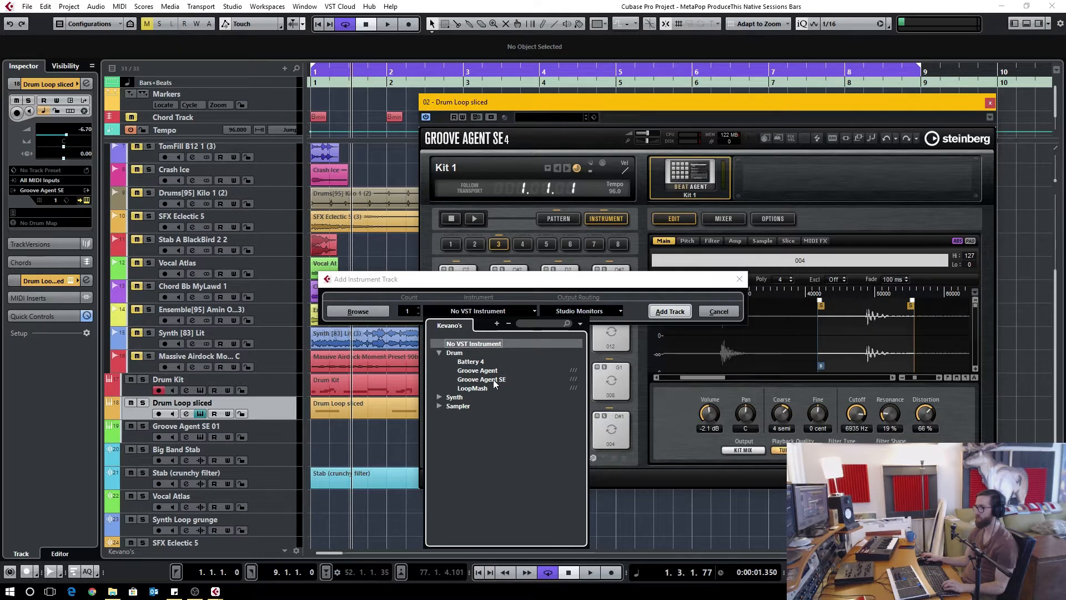
click(500, 379)
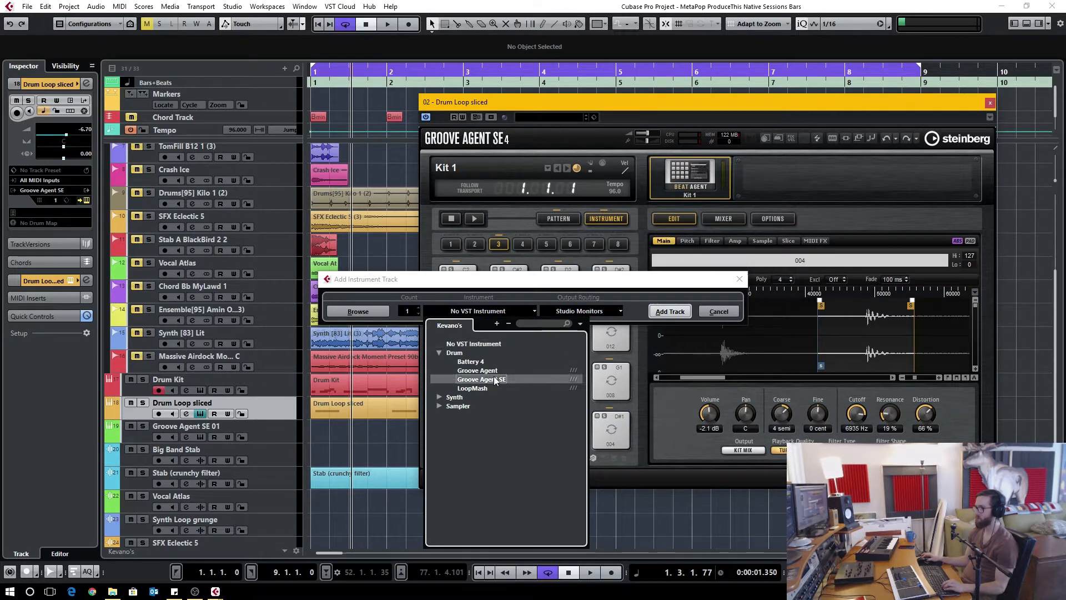
click(683, 311)
click(991, 103)
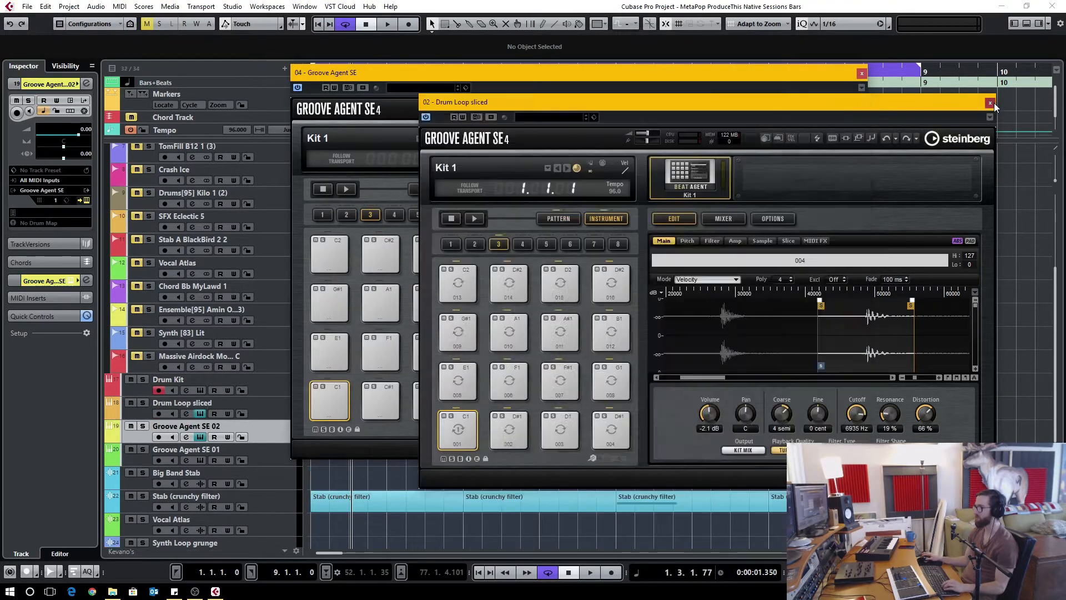
- Solo the Drums[95] Kilo 1 (2) track and play its first bar to listen to the loop
drag(772, 71, 879, 97)
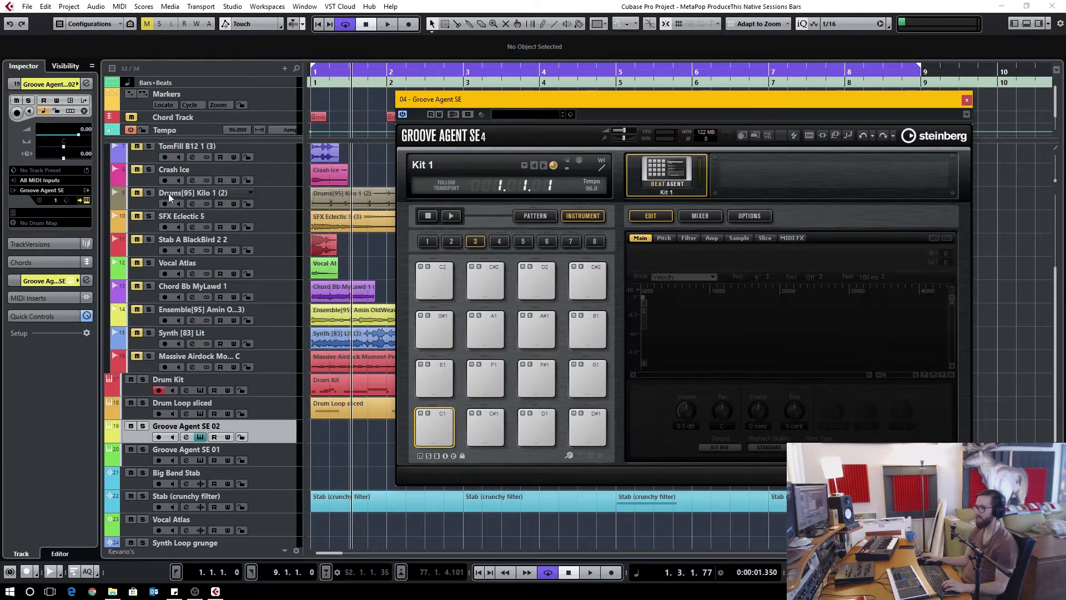
click(148, 192)
drag(588, 104, 704, 103)
drag(334, 80, 286, 106)
key(space)
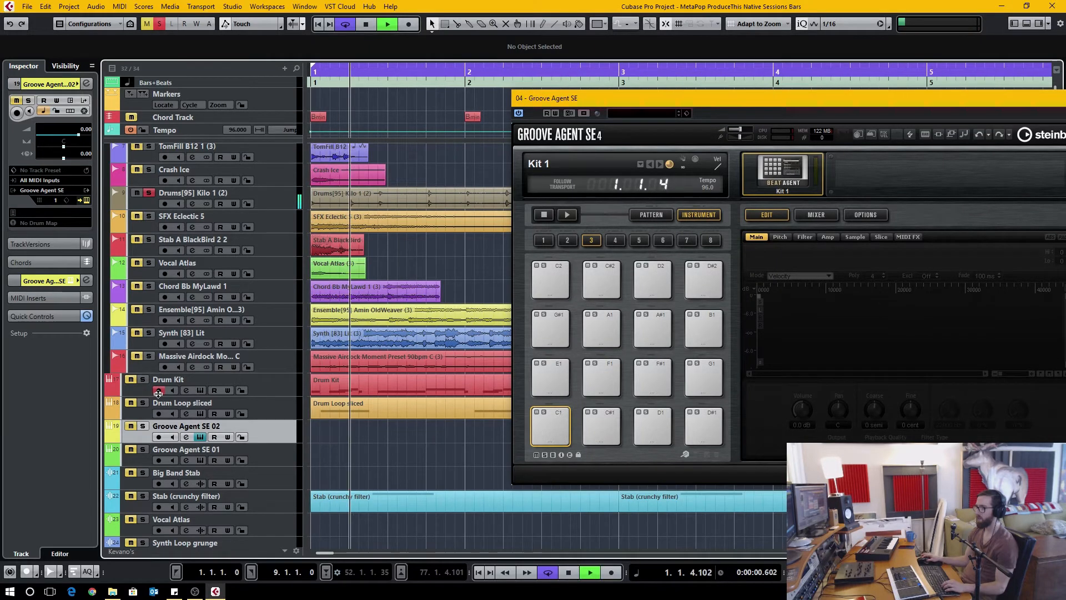
key(space)
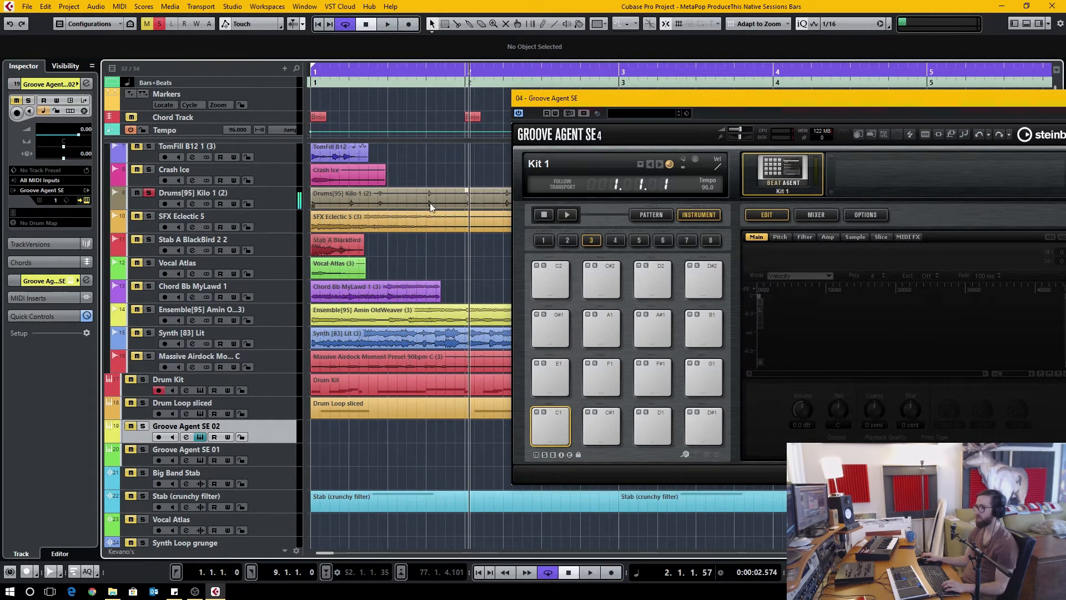
- Load the Drums[95] Kilo 1 (2) loop onto pad C1 of the new Groove Agent SE and create slices from it
drag(396, 195, 552, 422)
drag(815, 100, 683, 77)
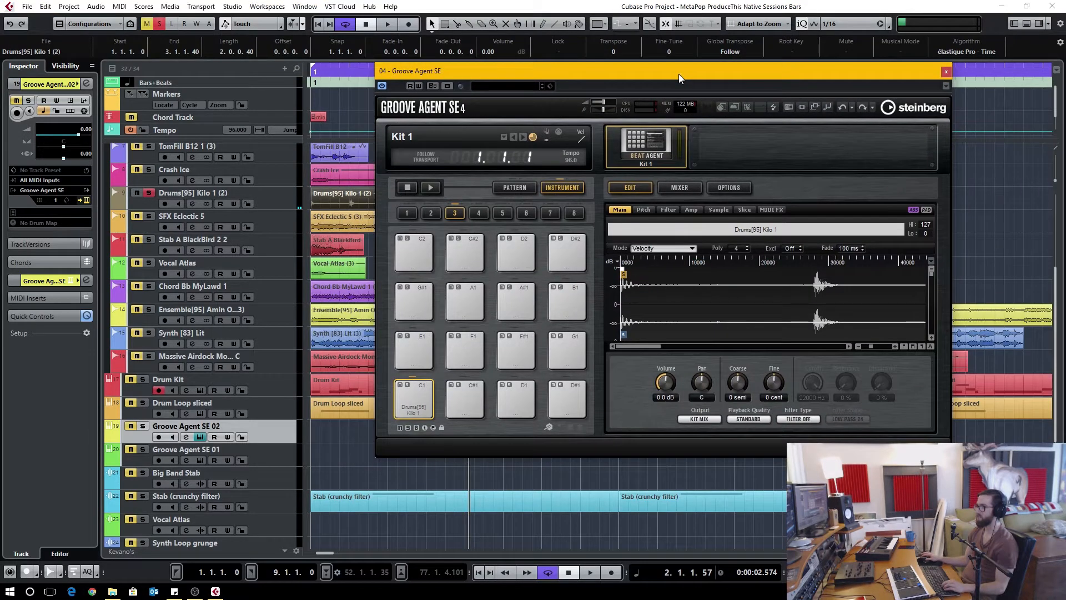
click(744, 209)
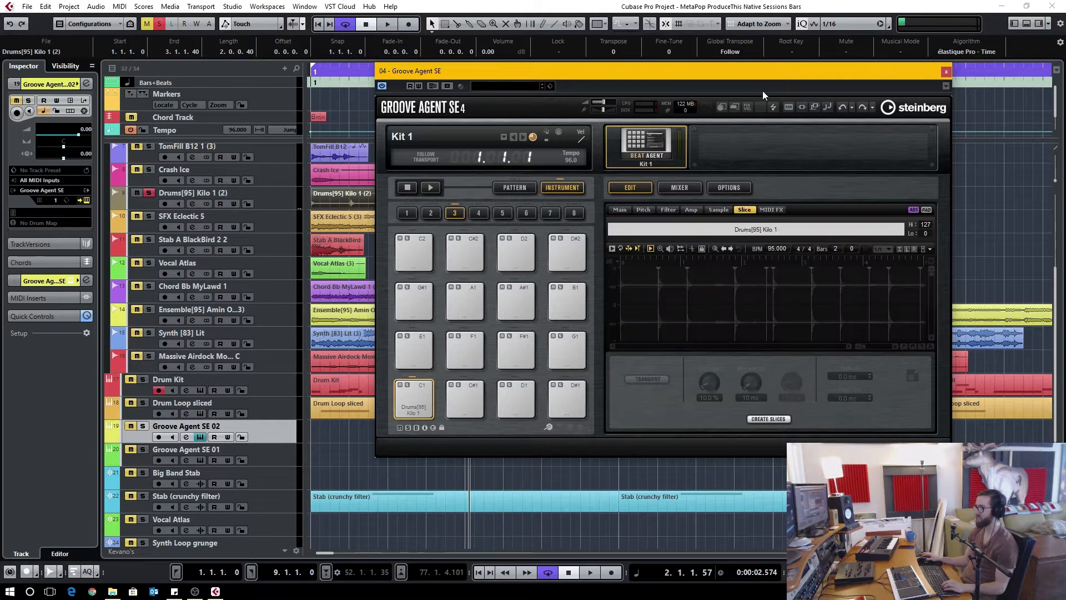
drag(765, 75, 710, 64)
click(768, 419)
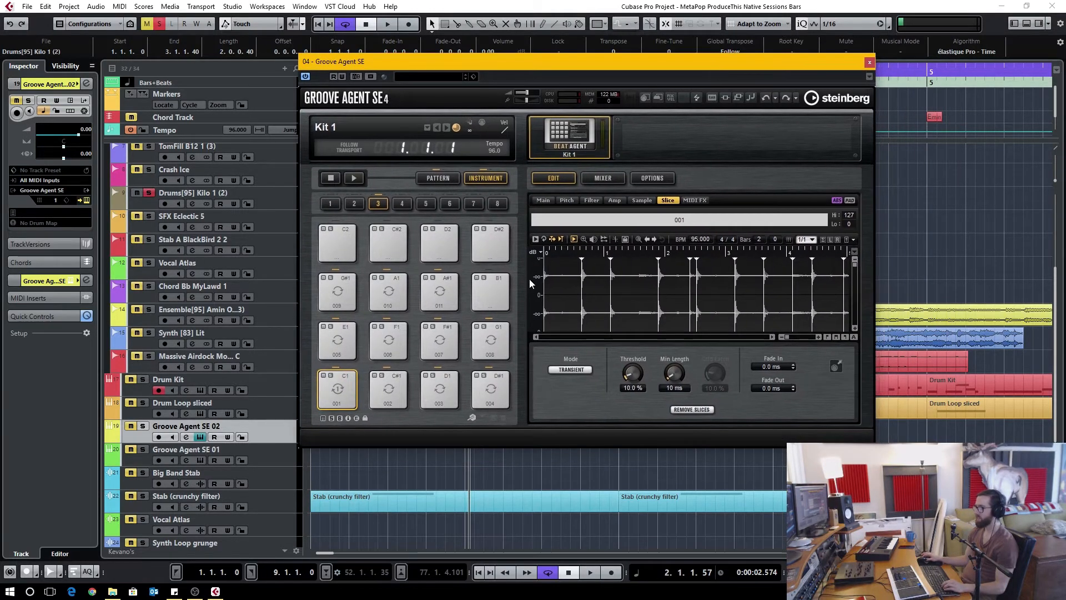
- Set the transient slicing threshold to 0.0 %, try a 228 ms minimum length, and set the minimum length to 11 ms
click(579, 373)
click(584, 372)
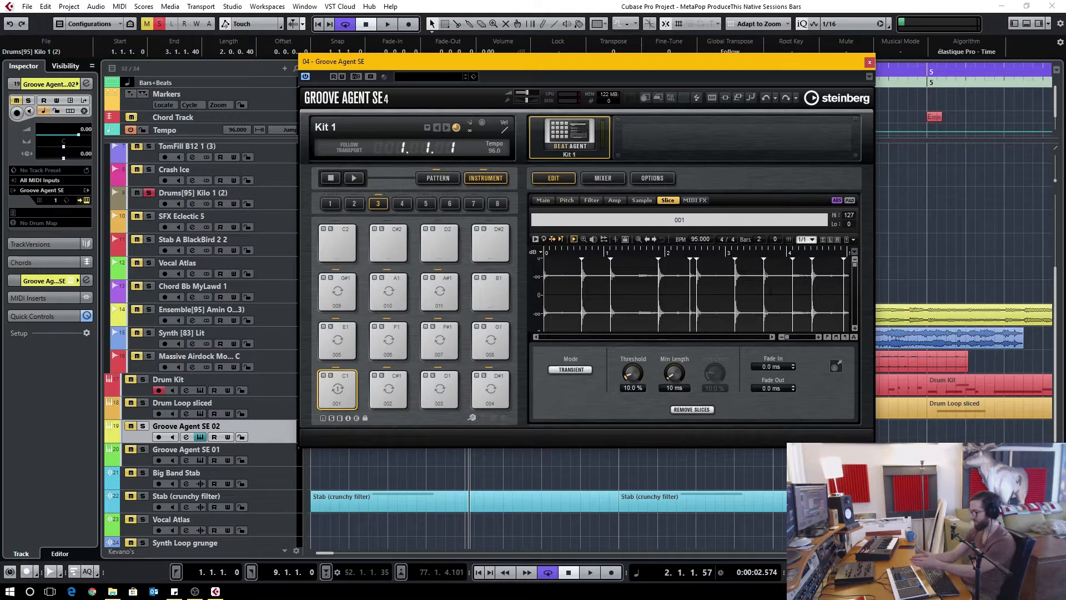
drag(635, 376, 634, 384)
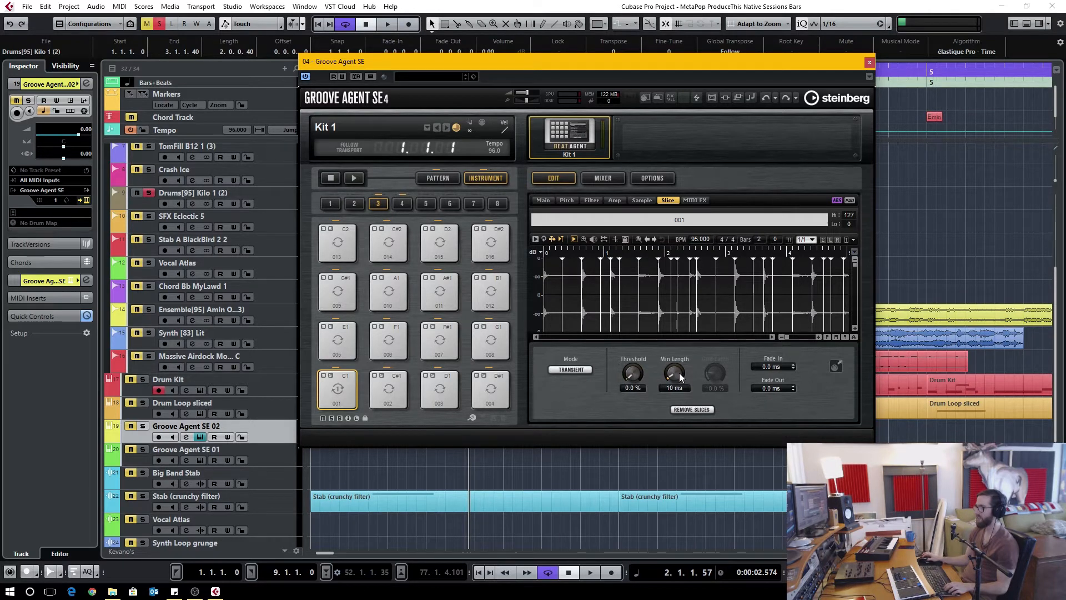
drag(682, 364, 681, 338)
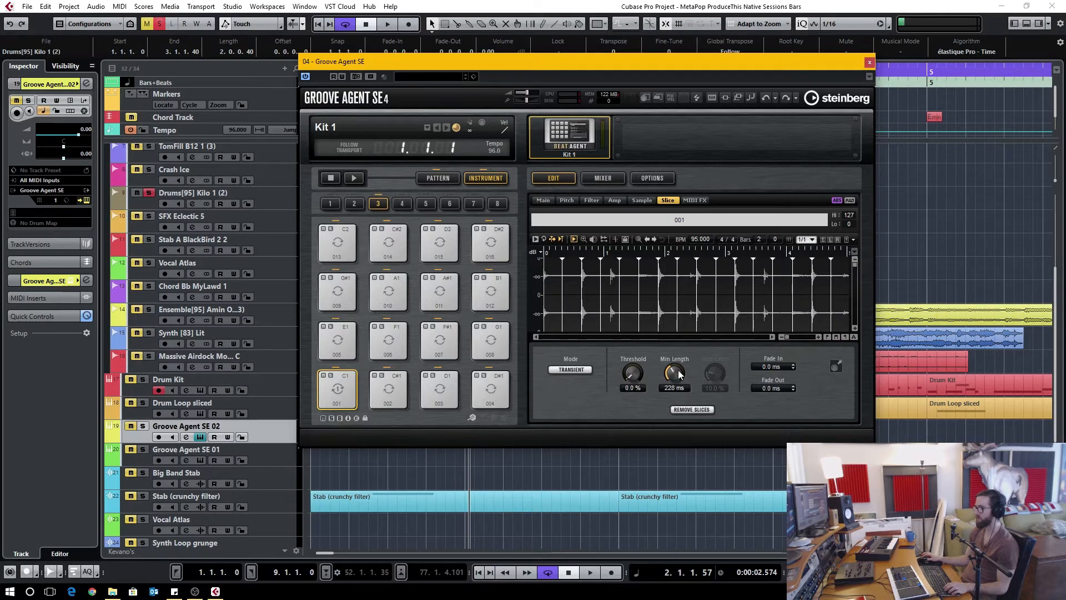
drag(680, 376, 676, 404)
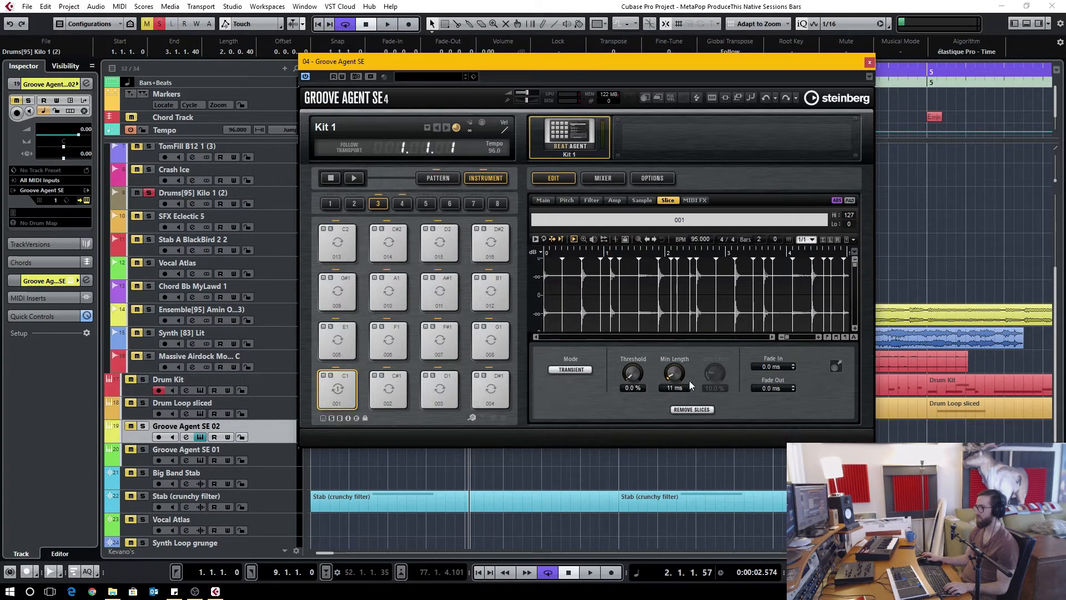
- Switch the slicing mode to Grid with a 1/8 grid resolution
click(587, 370)
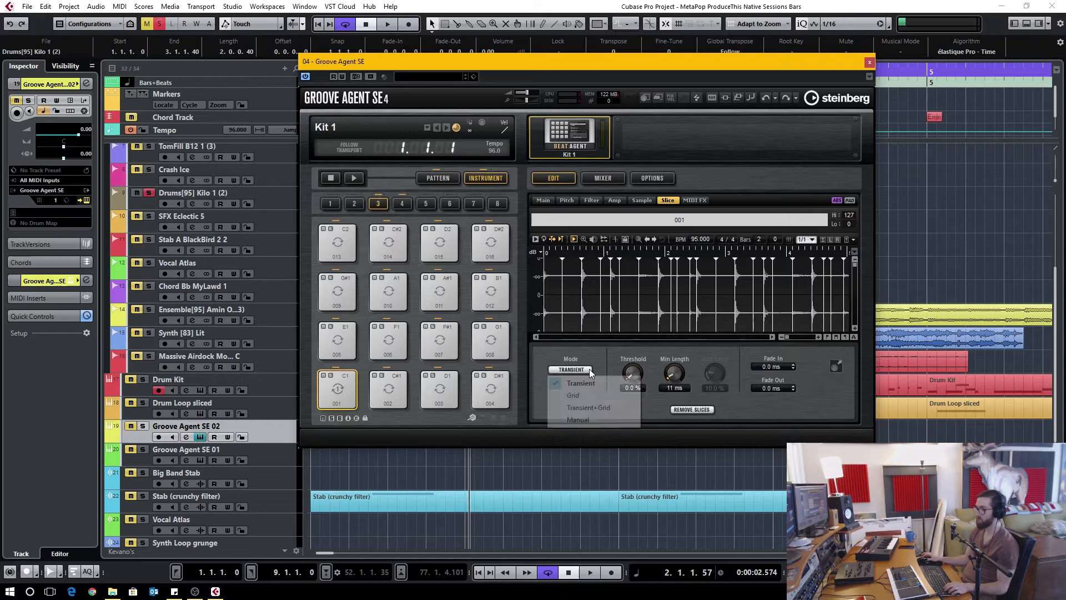
click(573, 395)
click(807, 239)
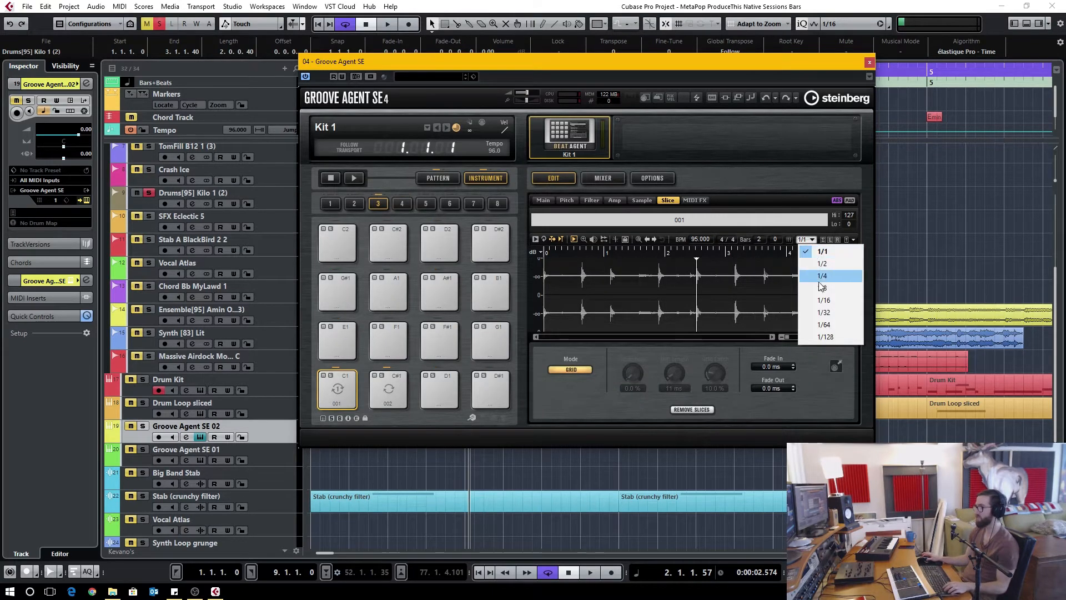
click(821, 289)
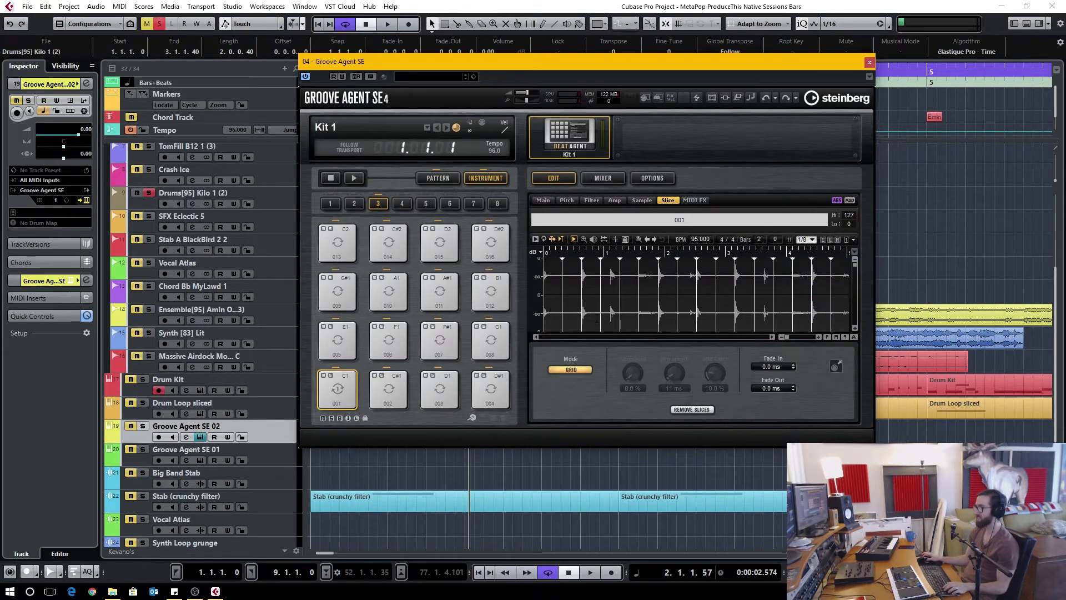
- Try the Transient+Grid slicing mode with a 7.0 % threshold and a 29.7 % grid catch
click(590, 371)
click(572, 405)
drag(720, 380, 720, 372)
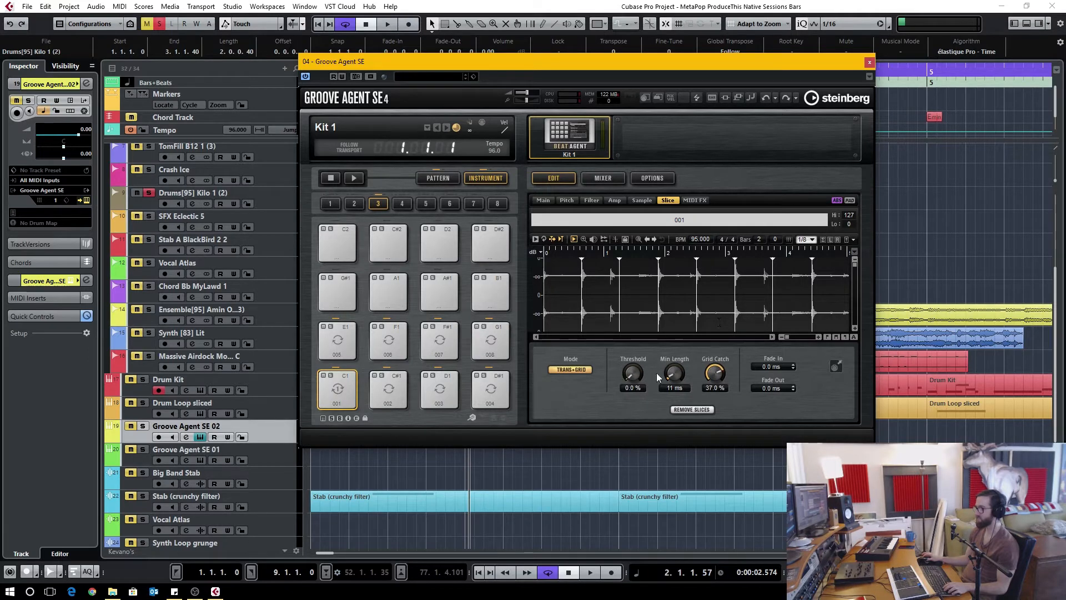
drag(641, 382, 635, 376)
mouse_move(716, 377)
mouse_down()
mouse_move(714, 395)
mouse_move(716, 376)
mouse_up()
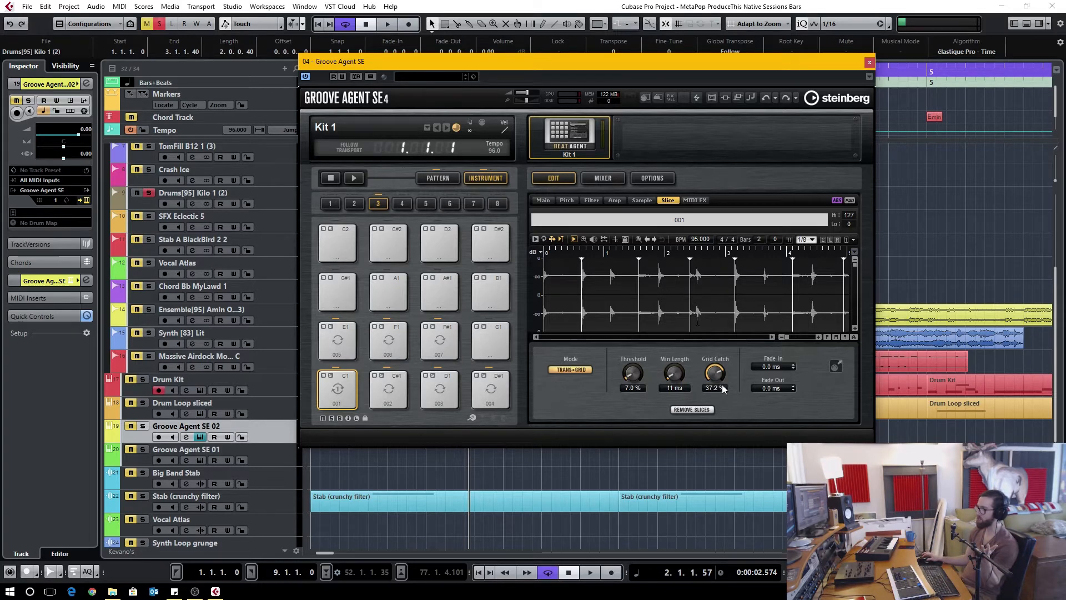
drag(720, 372, 719, 385)
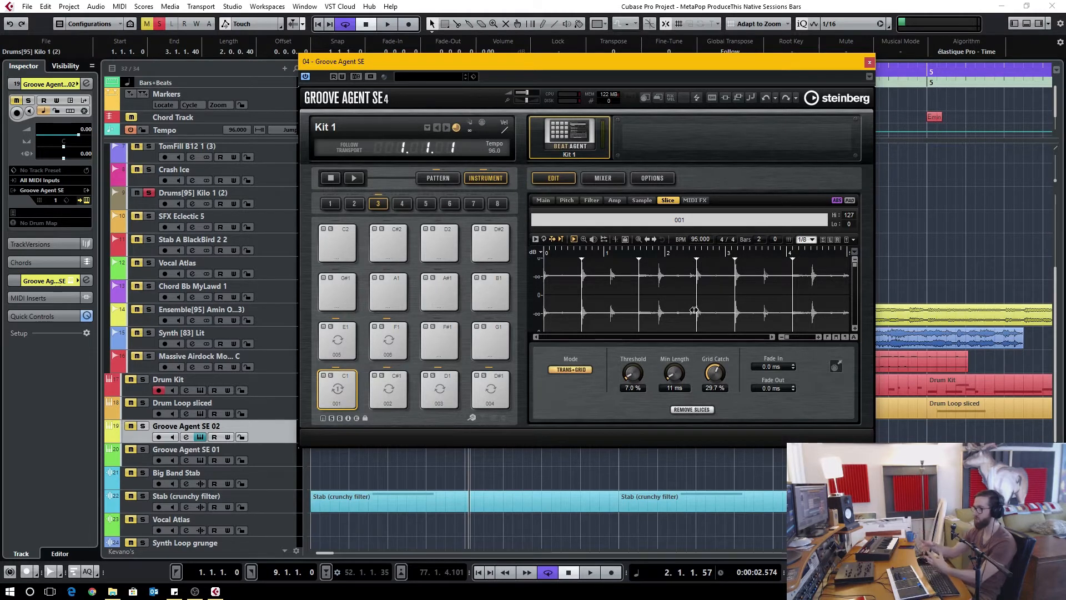
- Solo and arm the Groove Agent SE 02 track to audition its slices, and return the slicing mode to Grid
click(142, 426)
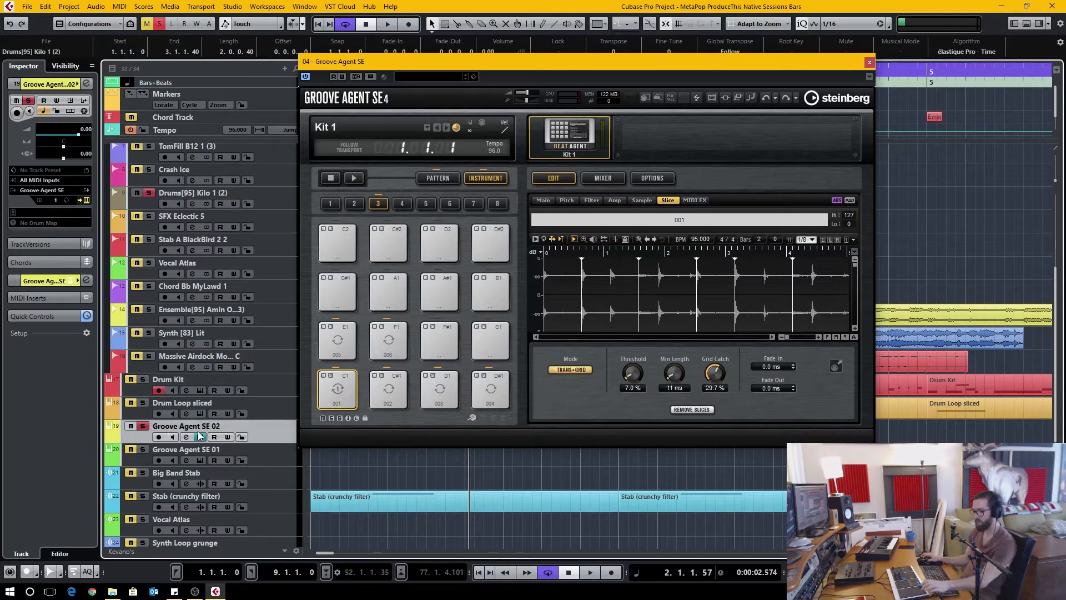
click(158, 437)
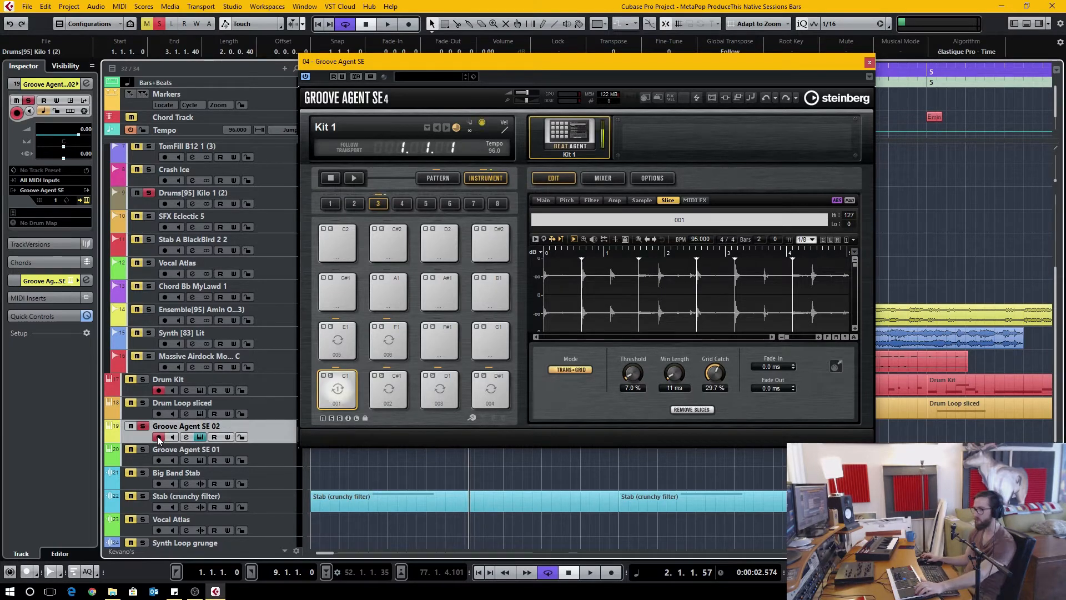
click(582, 370)
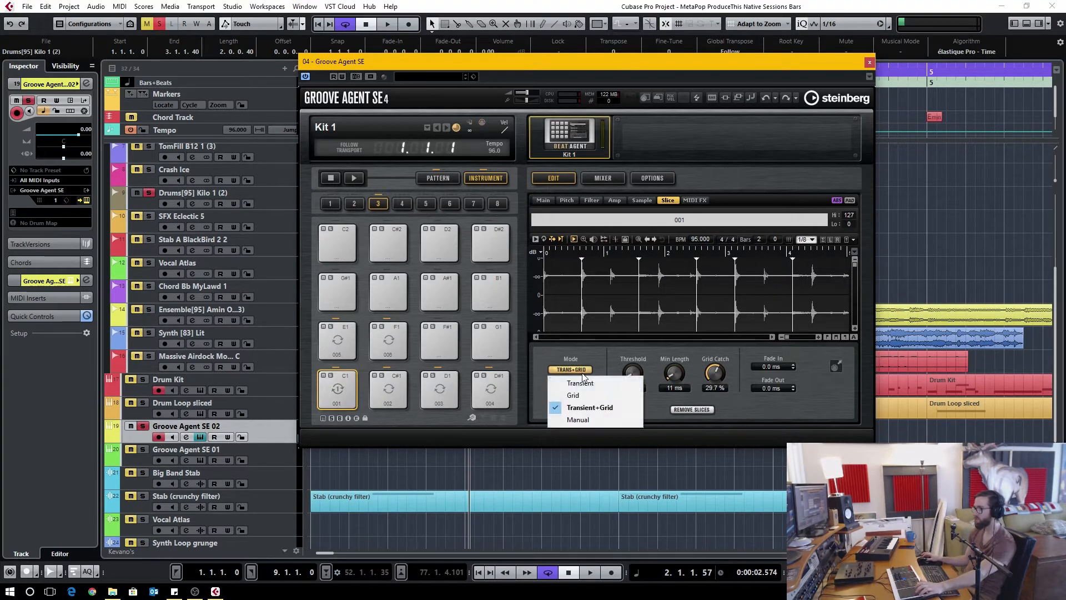
click(588, 396)
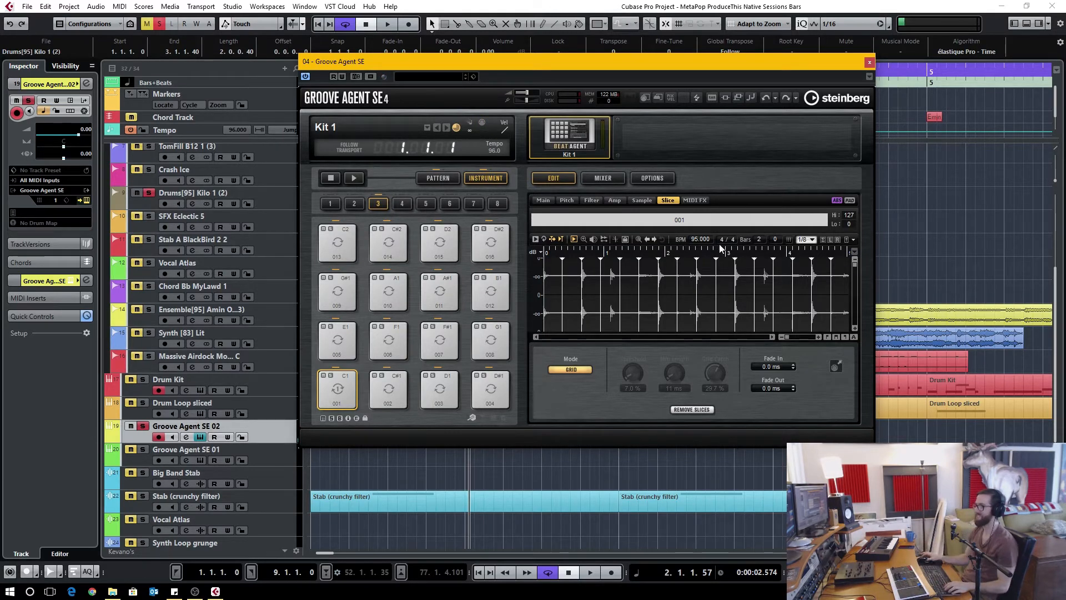
- Create a MIDI part on the Groove Agent SE 02 track and shorten it to one bar, ending at bar 2
click(870, 63)
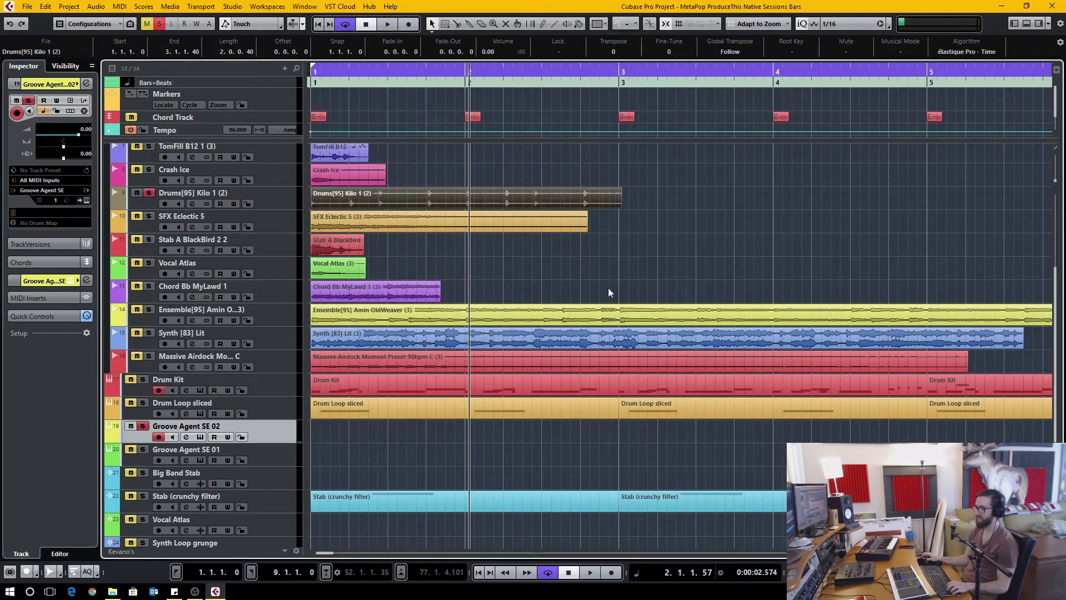
click(350, 433)
key(g)
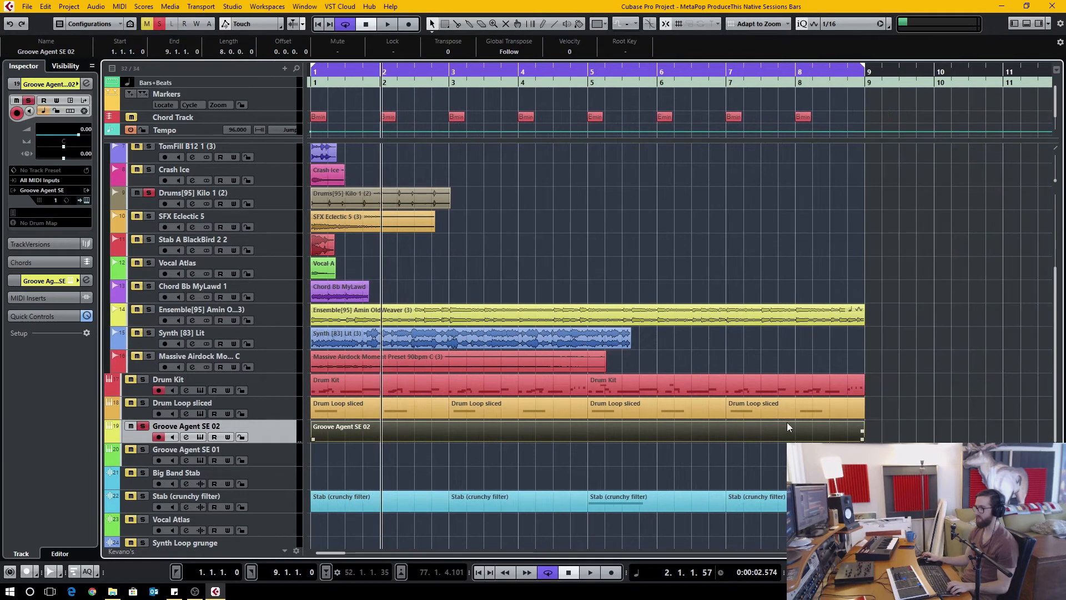
drag(862, 440, 381, 439)
key(h)
key(h)
key(h)
scroll(422, 436, left, 2)
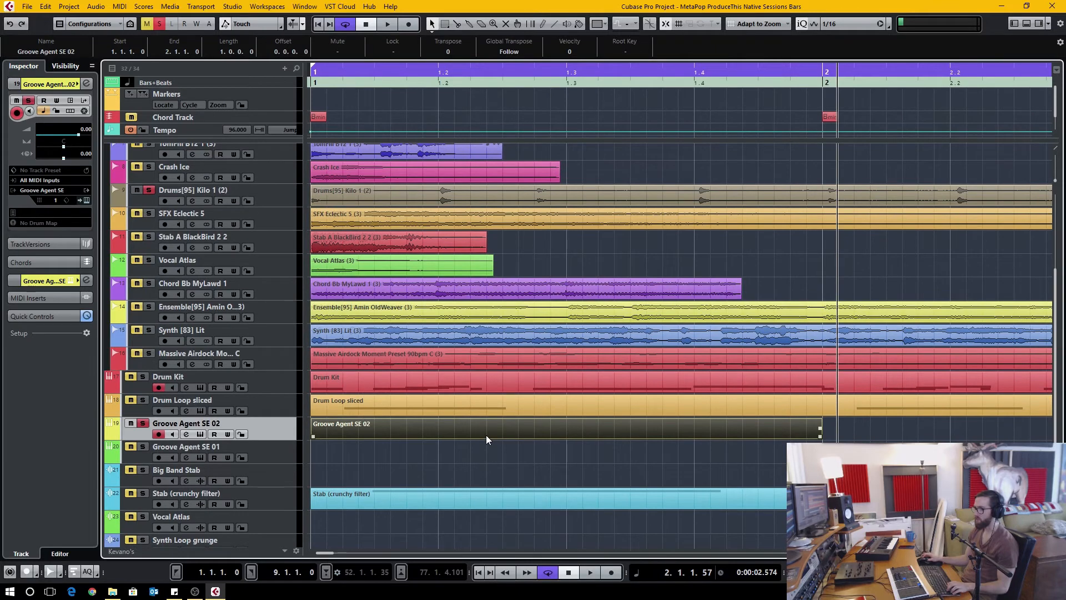
- Draw a rising chromatic run from C1 to D#2 in the Groove Agent SE 02 part, one 1/8 note per slice across two bars
double_click(485, 435)
scroll(242, 254, down, 9)
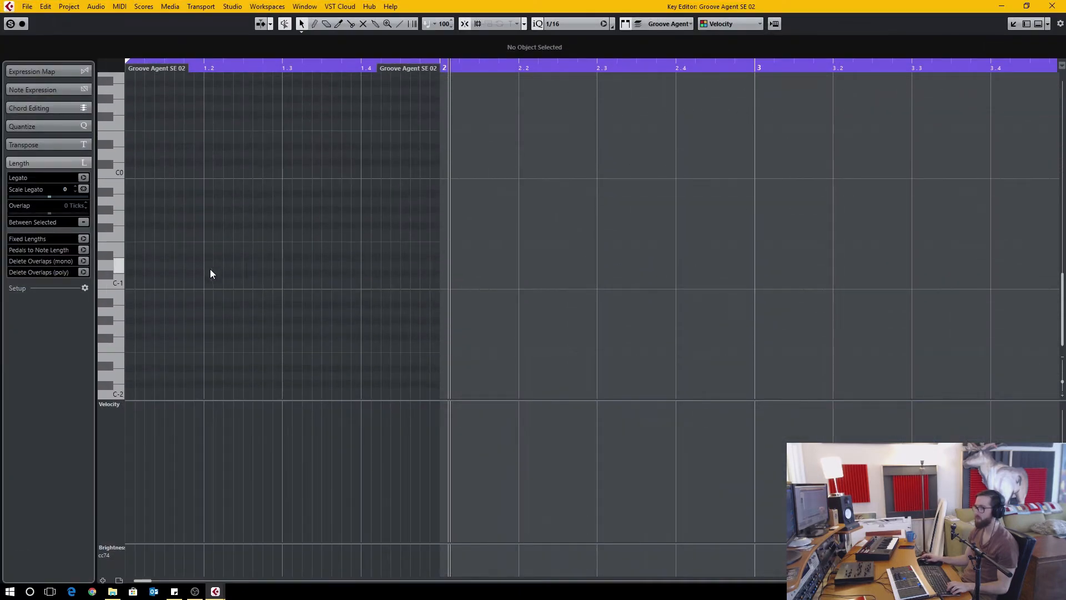
scroll(135, 285, up, 2)
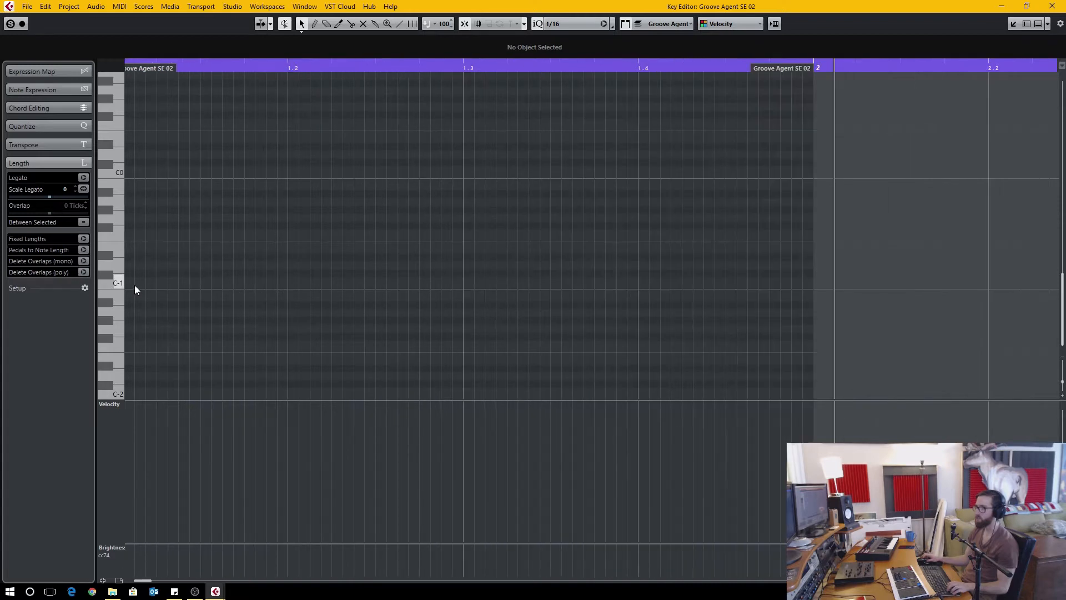
scroll(135, 285, up, 4)
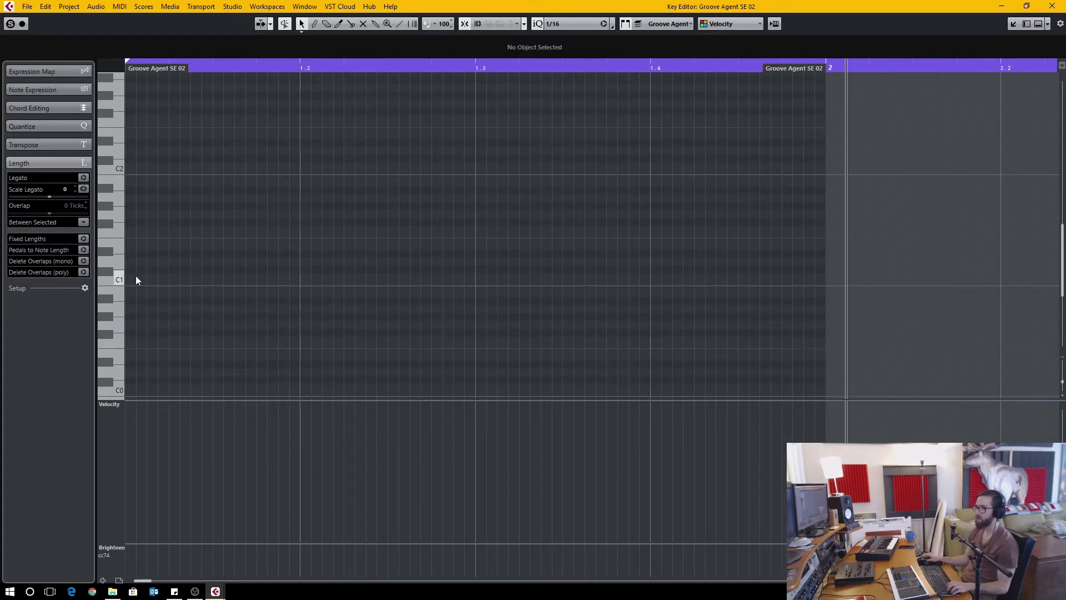
double_click(135, 279)
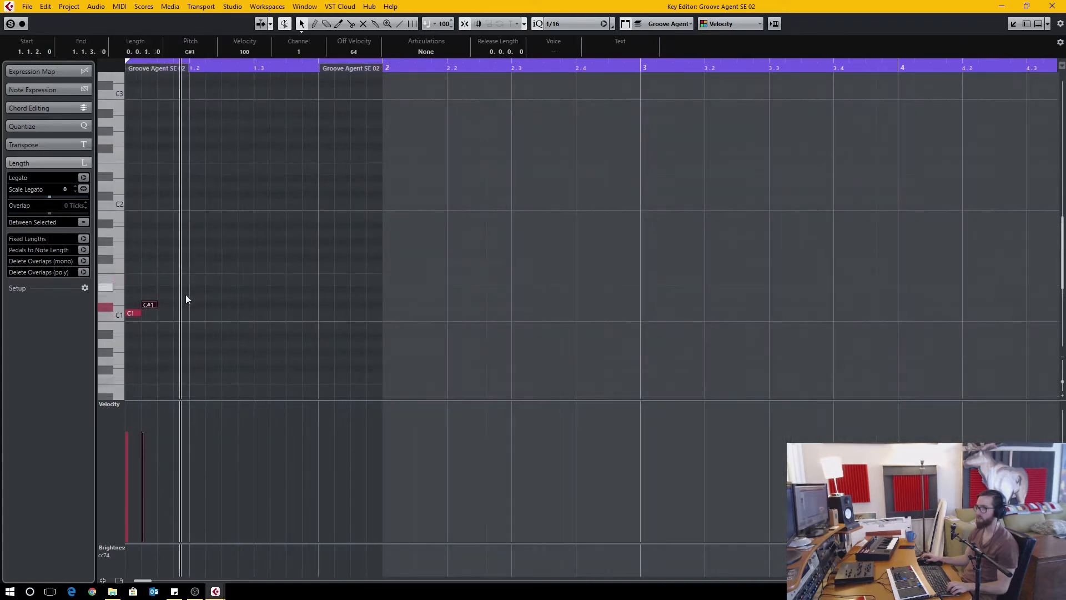
click(165, 300)
double_click(165, 298)
double_click(179, 290)
click(196, 281)
double_click(196, 280)
double_click(215, 267)
double_click(235, 256)
double_click(243, 250)
double_click(262, 241)
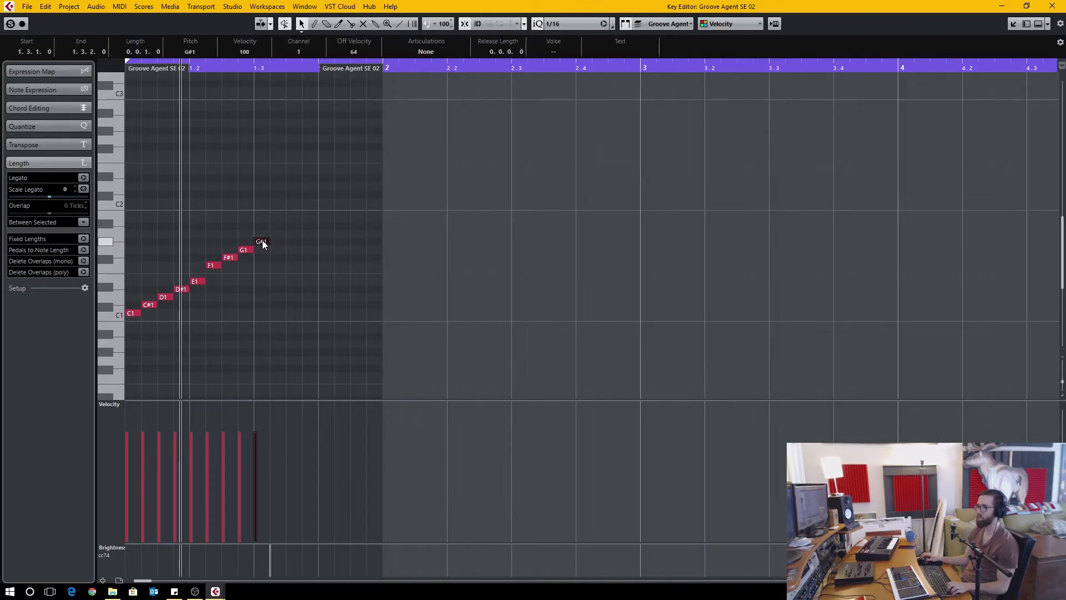
double_click(276, 233)
double_click(291, 218)
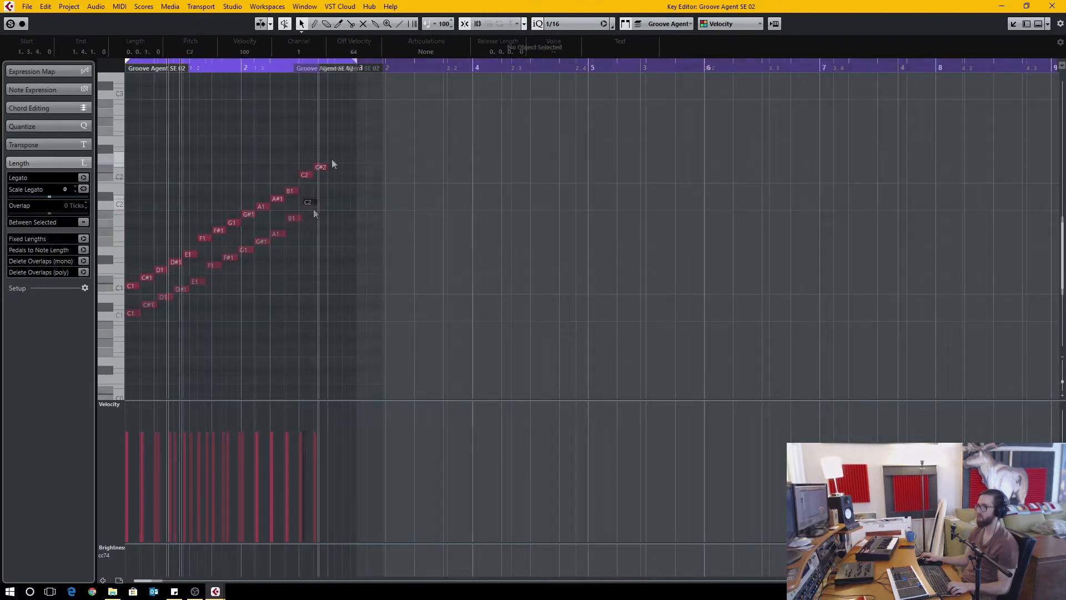
double_click(333, 159)
double_click(346, 151)
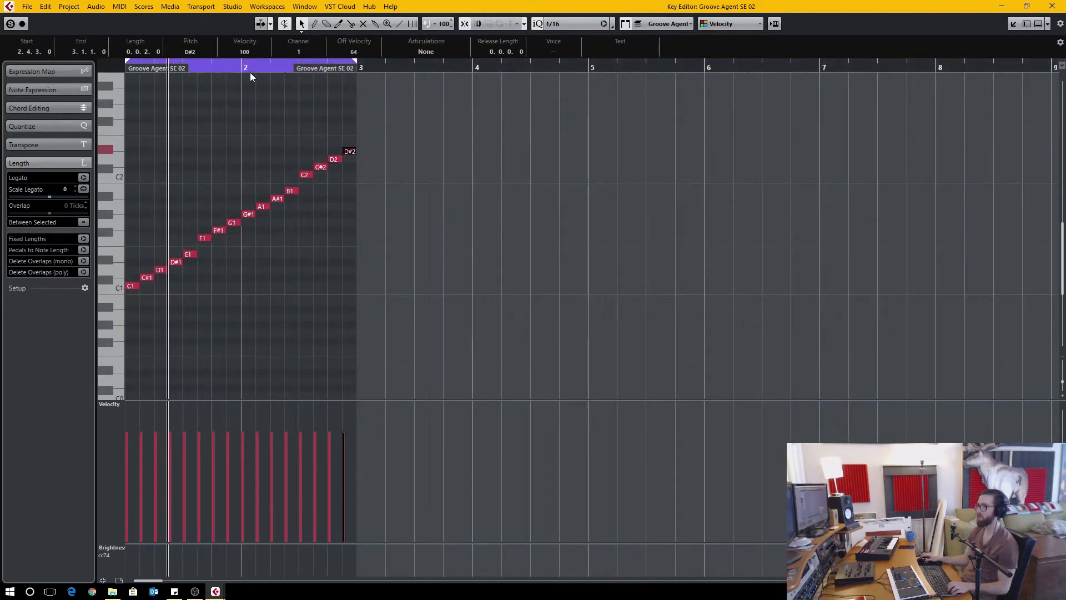
- Play back the chromatic run and check the Groove Agent SE 02 part in the project window
key(h)
key(h)
key(h)
key(h)
key(h)
key(space)
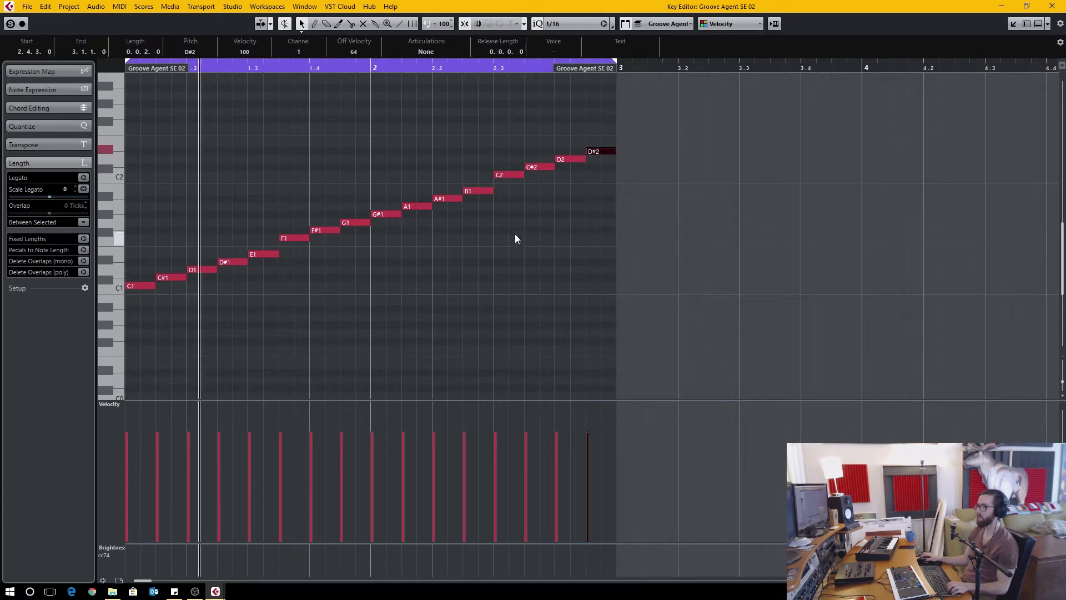
click(998, 6)
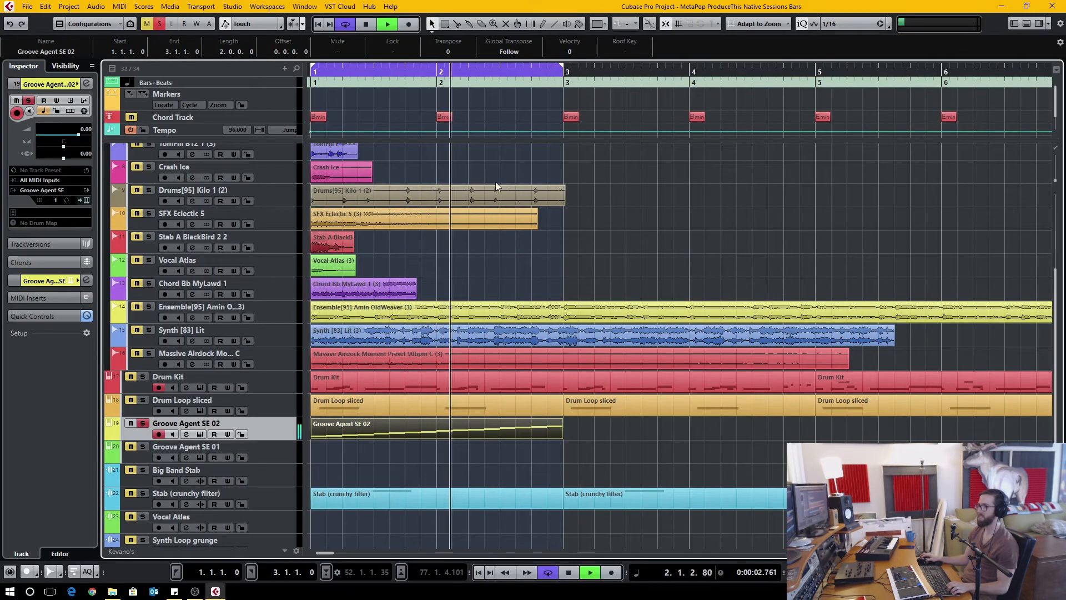
key(space)
- Reopen the Groove Agent SE 02 part and lower the A#1 and B1 notes in bar 2 to G1 and G#1
double_click(458, 438)
drag(472, 148, 456, 209)
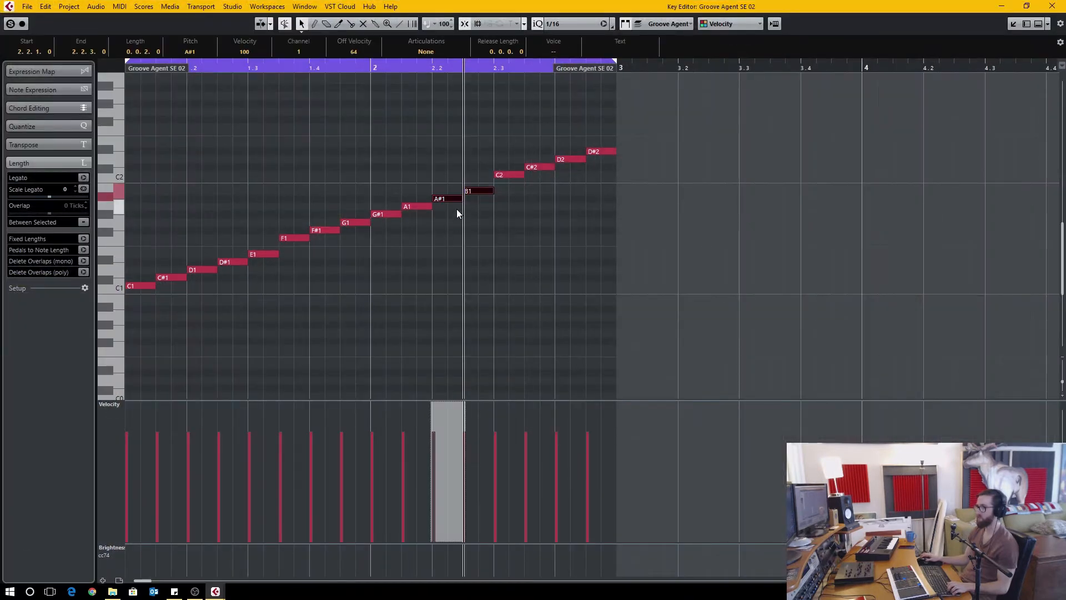
key(Down)
key(Down)
key(Down)
- Raise the F#1 note on beat 4 of the first bar to A#1
click(323, 230)
key(Up)
key(Up)
key(Up)
key(Up)
click(321, 287)
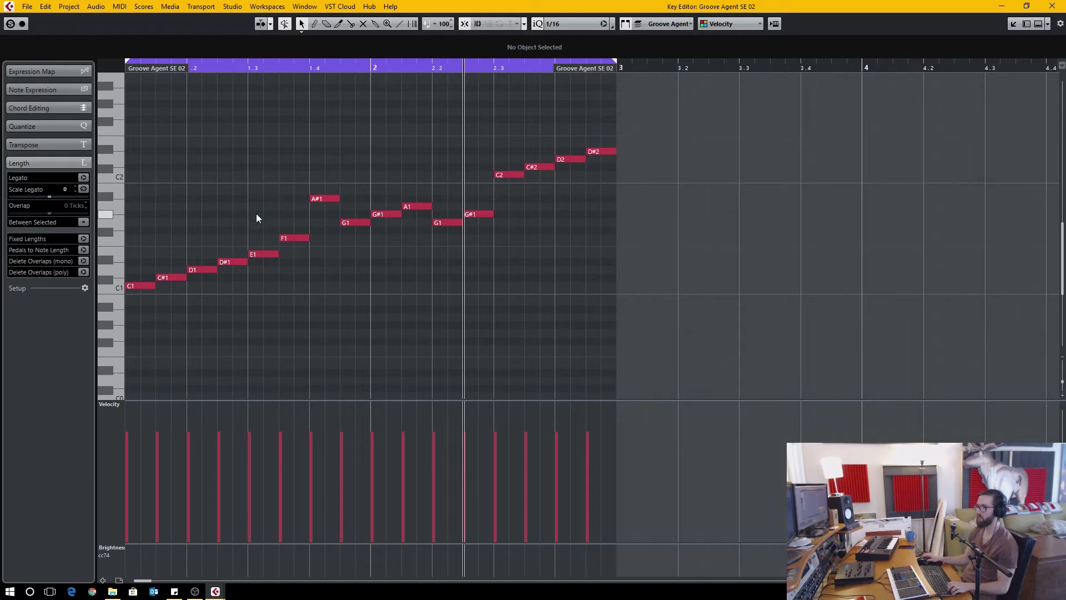
- Lower the D#1 and E1 notes in the first bar to C#1 and D1
drag(255, 213, 232, 304)
key(Down)
key(Down)
key(Down)
key(Down)
key(Up)
key(Up)
click(248, 72)
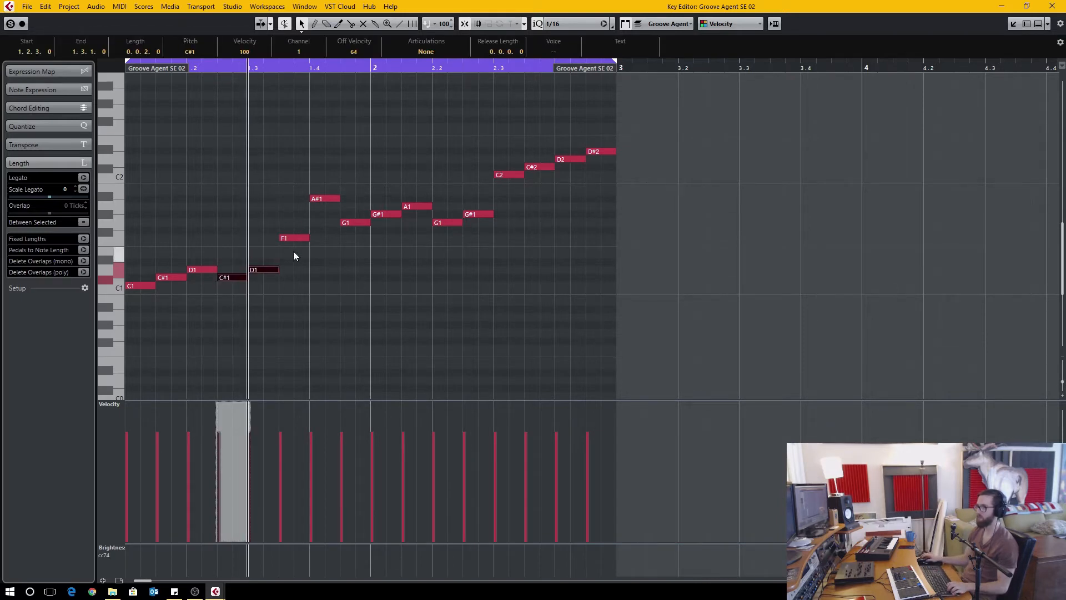
- Split the F1 note into two 1/16 notes, play the rearranged pattern and close the Key Editor
click(293, 251)
mouse_move(298, 243)
mouse_down()
mouse_move(289, 238)
mouse_move(304, 249)
mouse_up()
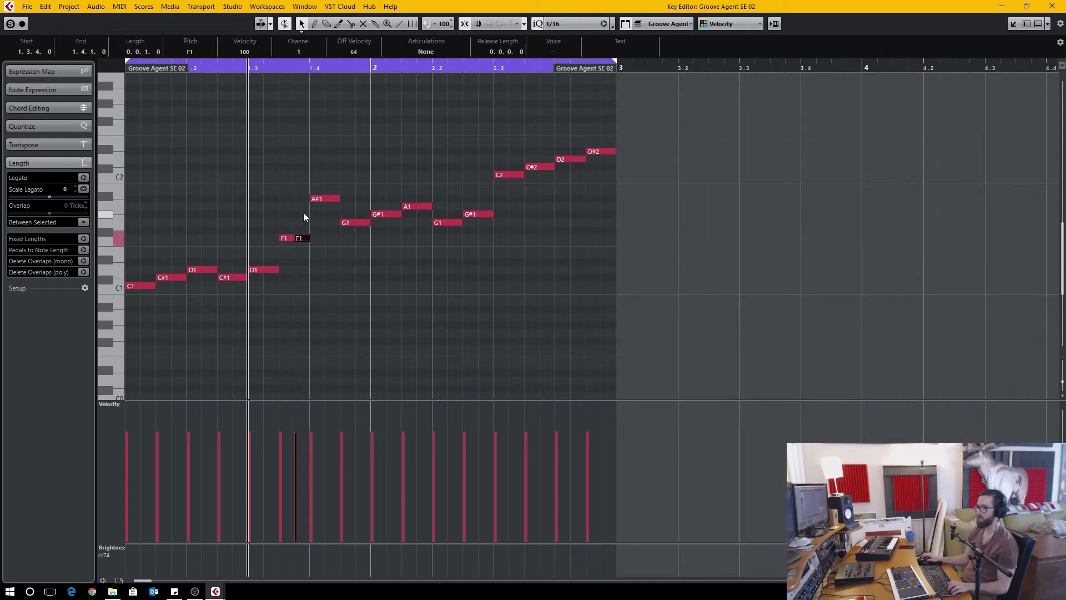
click(303, 212)
key(space)
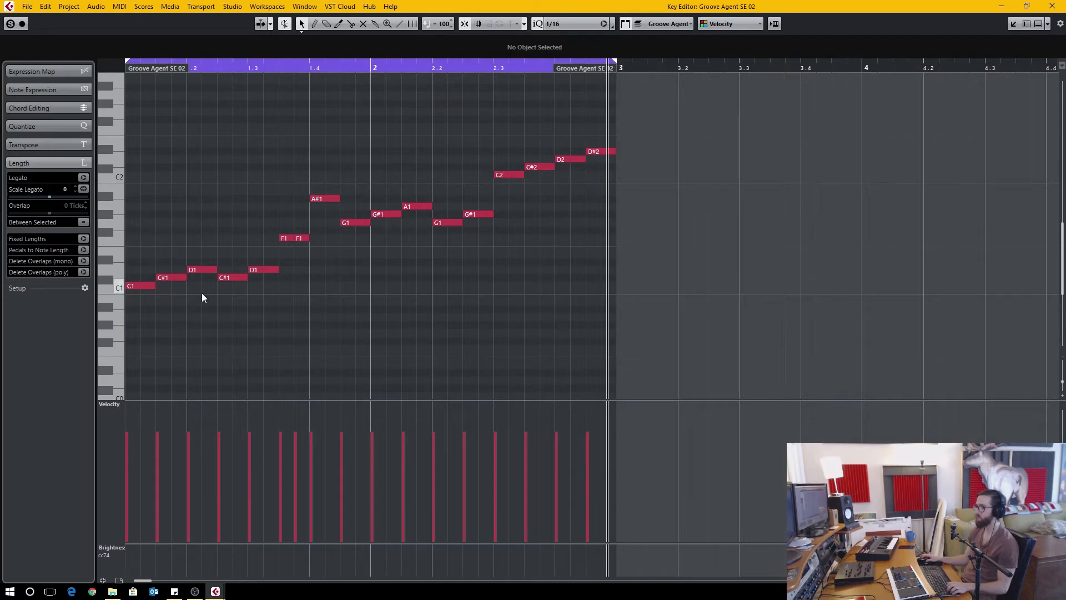
key(g)
scroll(295, 169, up, 1)
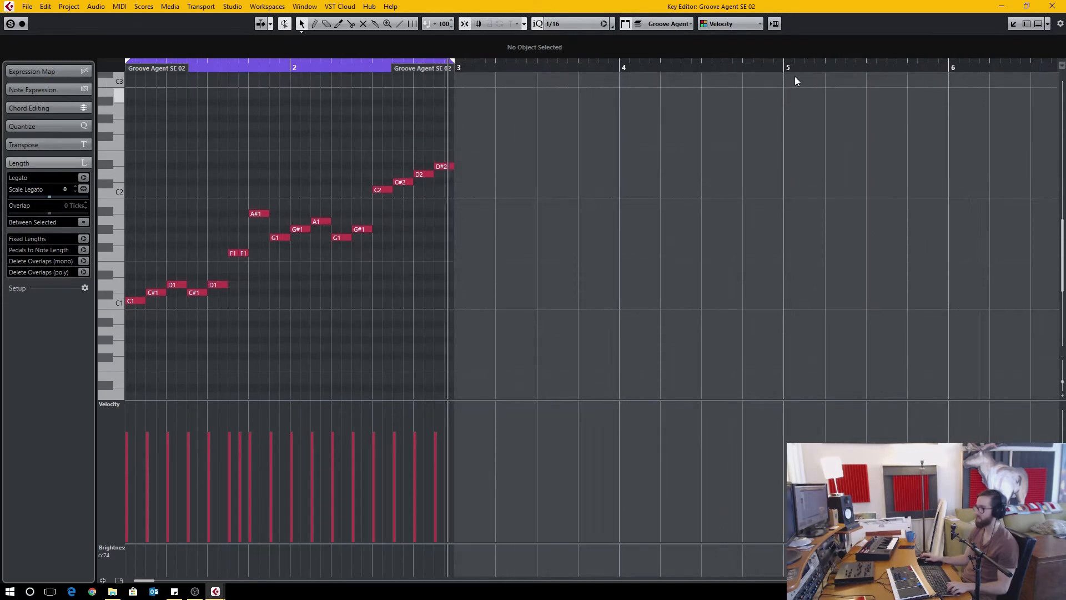
click(1052, 6)
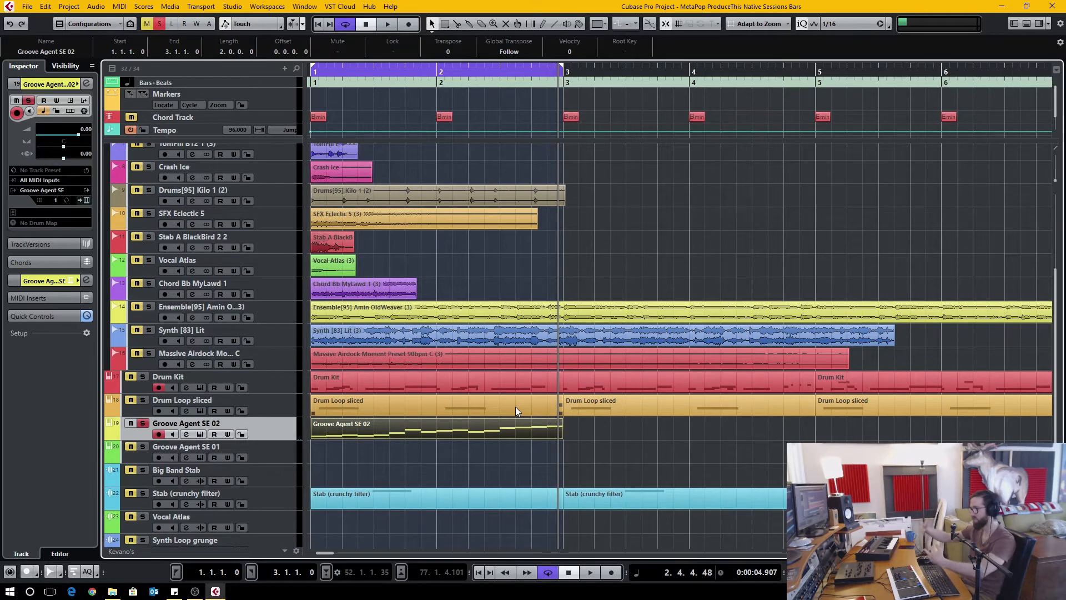
- Raise the G1 and G#1 notes on beat 2.2 to C2 and C#2 and the D1 note on beat 1.3 to D#1
double_click(509, 428)
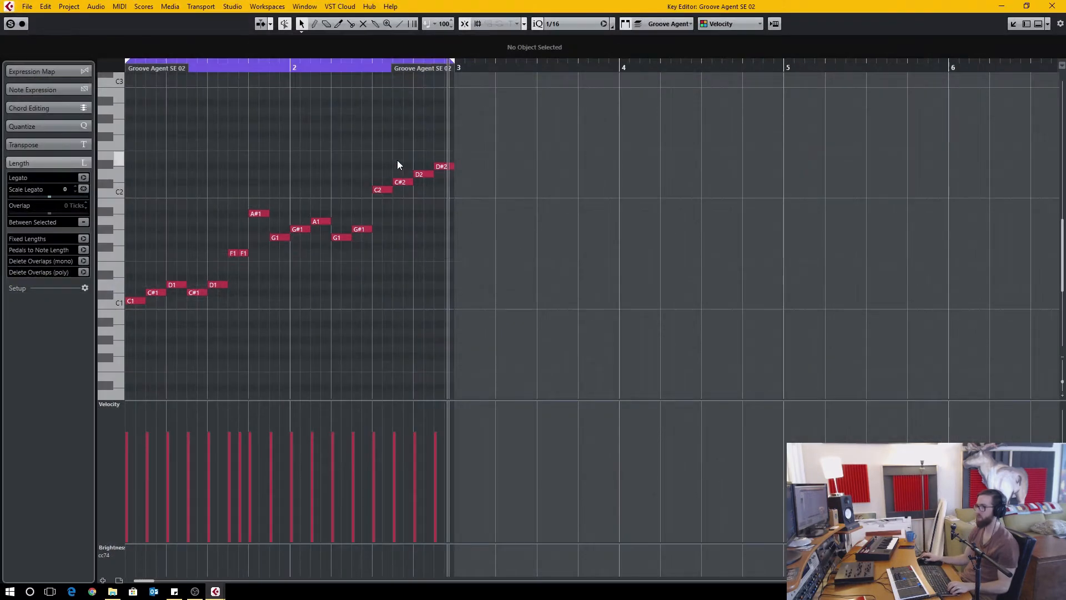
drag(403, 199, 402, 205)
drag(374, 262, 343, 232)
drag(344, 231, 344, 231)
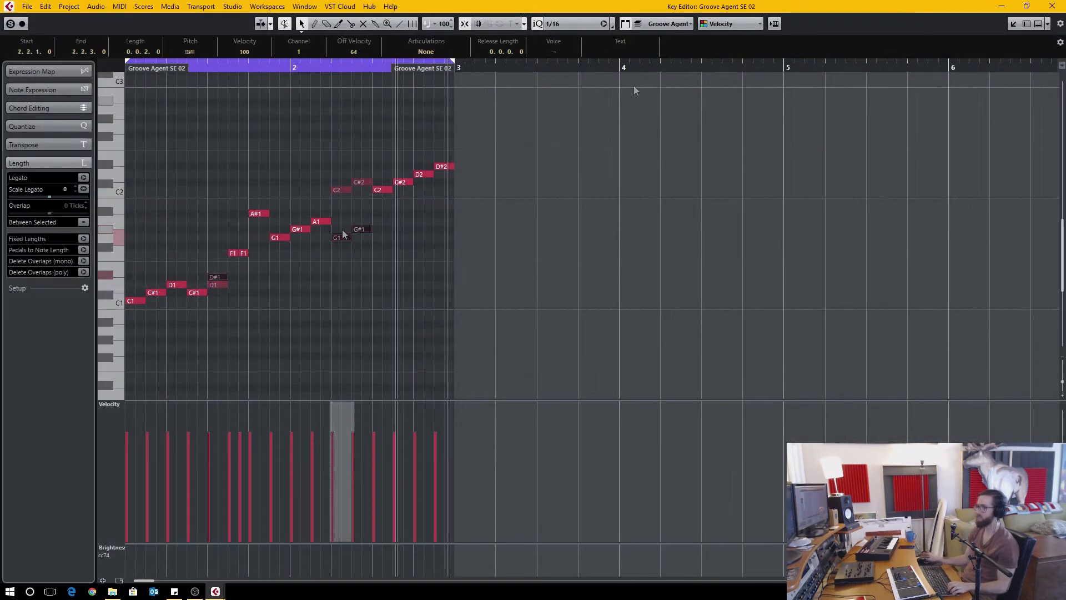
click(1052, 6)
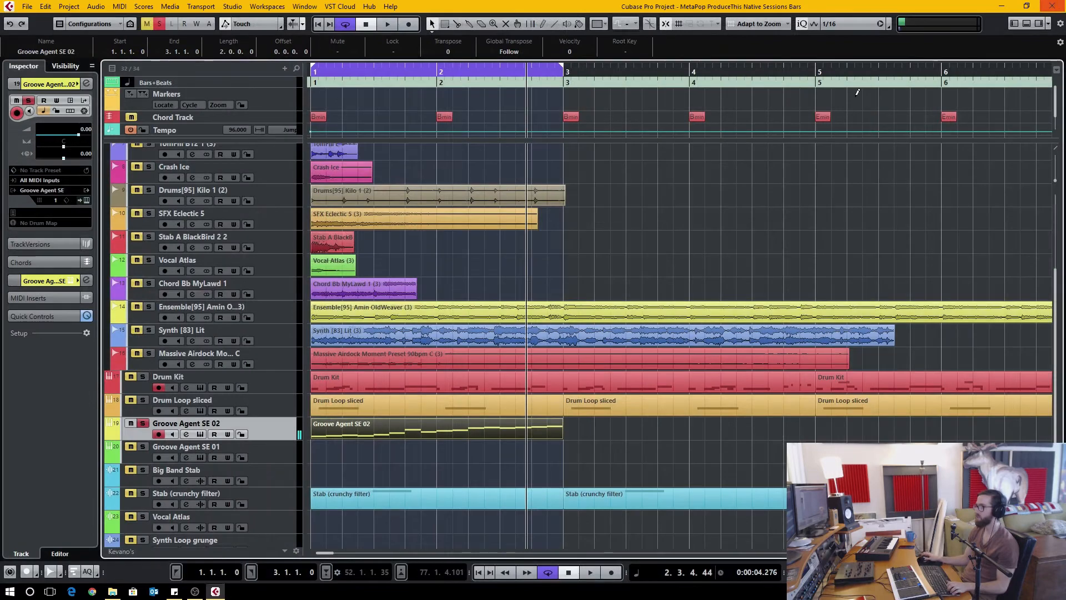
click(303, 422)
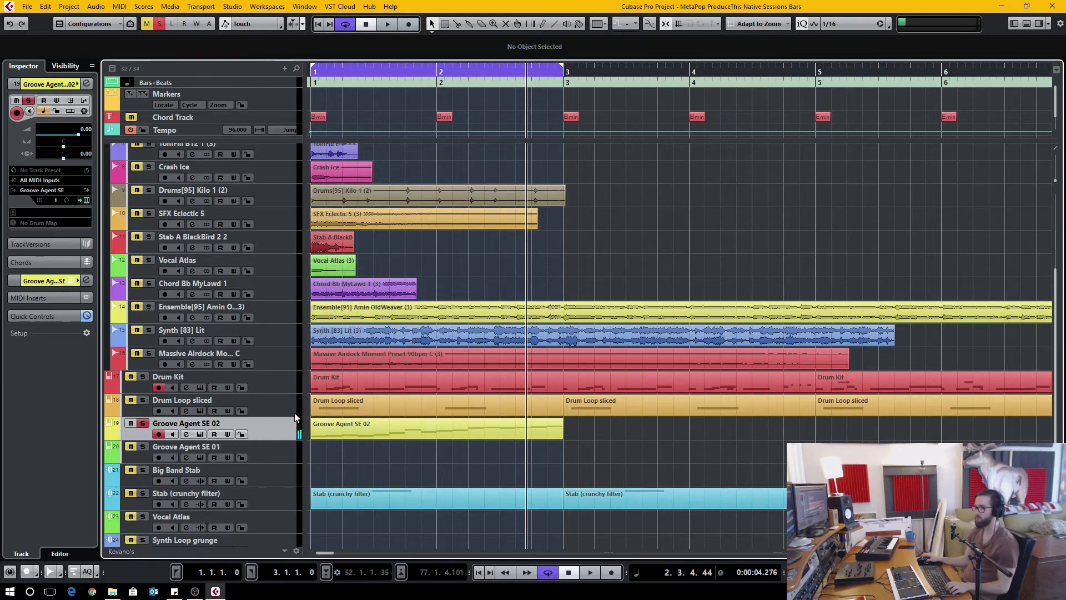
- Unsolo the Groove Agent SE 02 track and solo the Drum Kit and Drum Loop sliced tracks
click(142, 423)
click(143, 377)
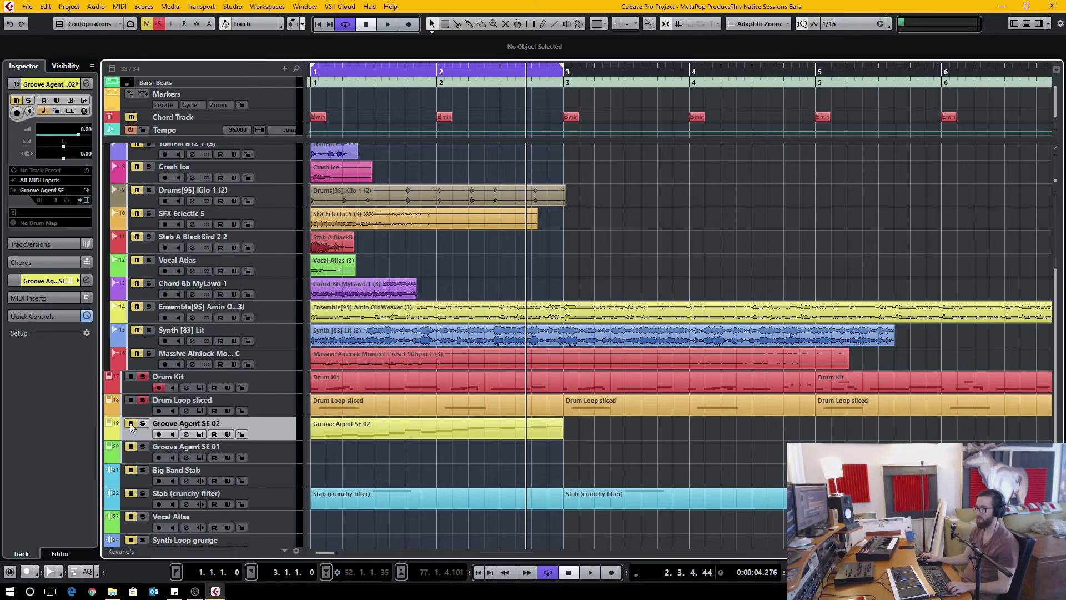
key(g)
key(h)
key(h)
scroll(544, 409, up, 1)
scroll(472, 427, up, 5)
scroll(476, 484, down, 4)
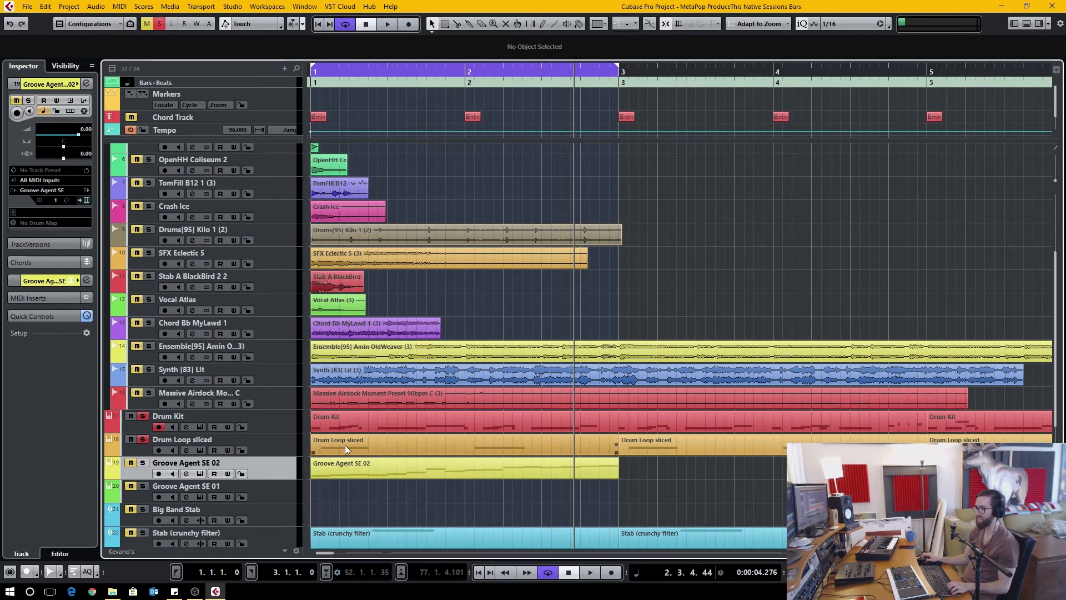
- Open the Drum Loop sliced track's instrument, audition pad 004 and set its volume to 5.0 dB
click(202, 449)
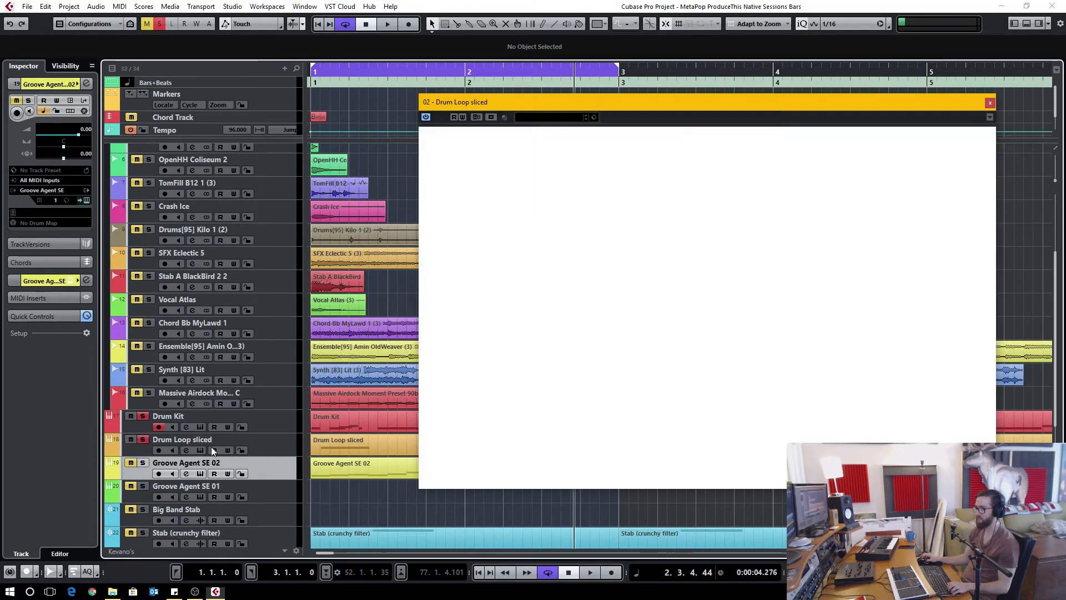
click(606, 433)
click(609, 432)
click(606, 430)
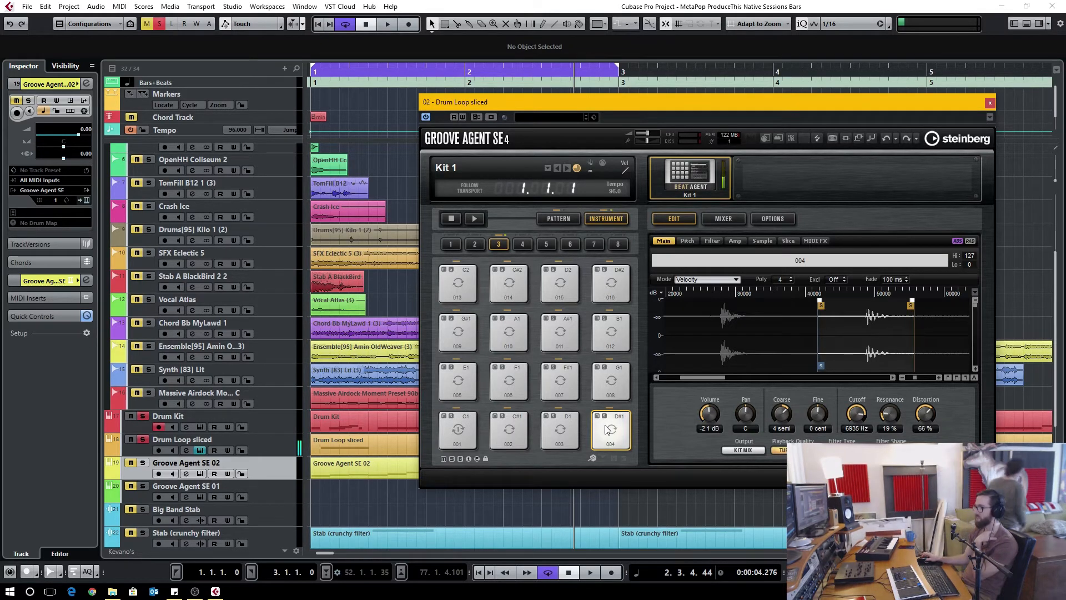
drag(358, 77, 254, 112)
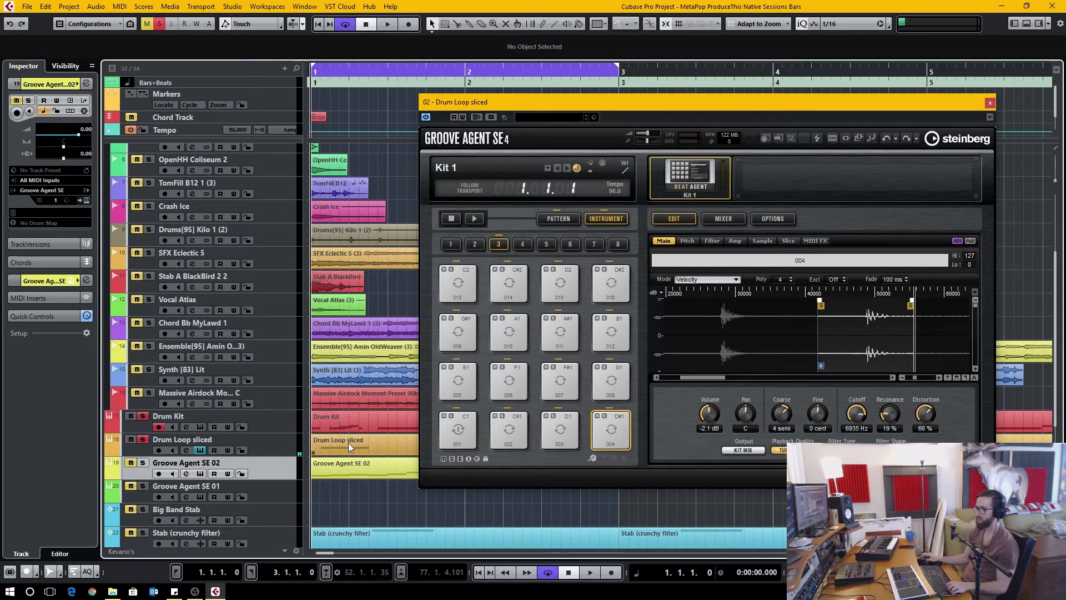
drag(715, 424, 720, 402)
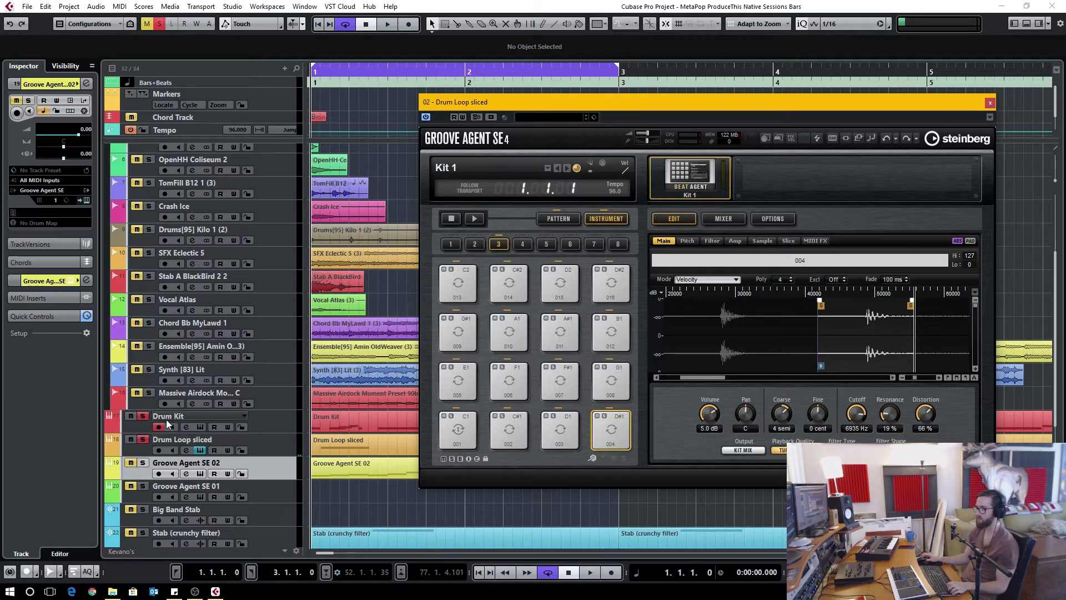
- Play the beat and toggle the Drum Loop sliced solo to compare the Drum Kit with and without the sliced loop
key(space)
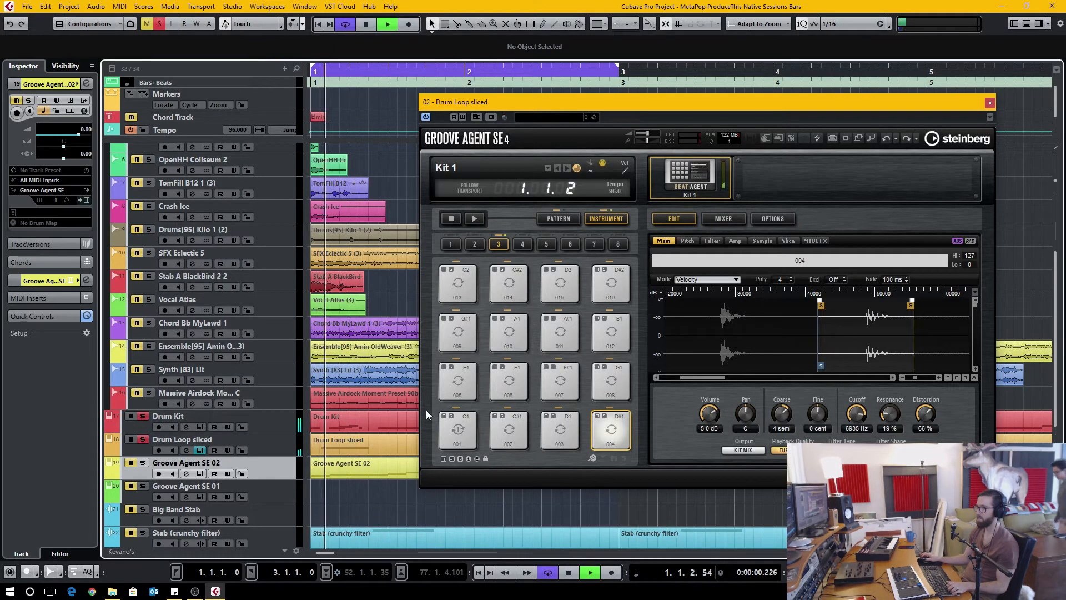
click(143, 440)
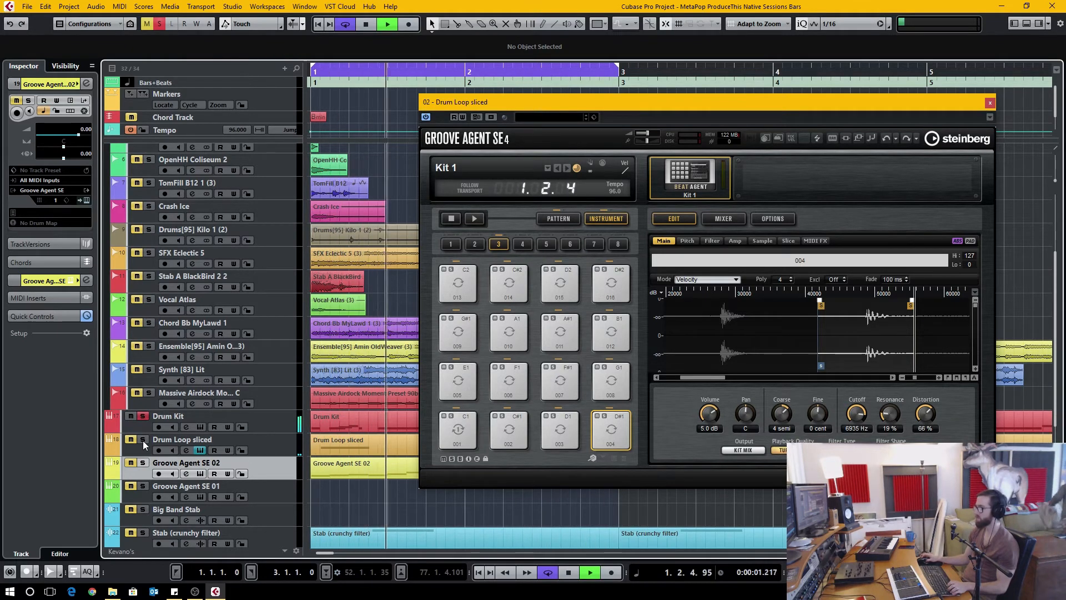
click(142, 440)
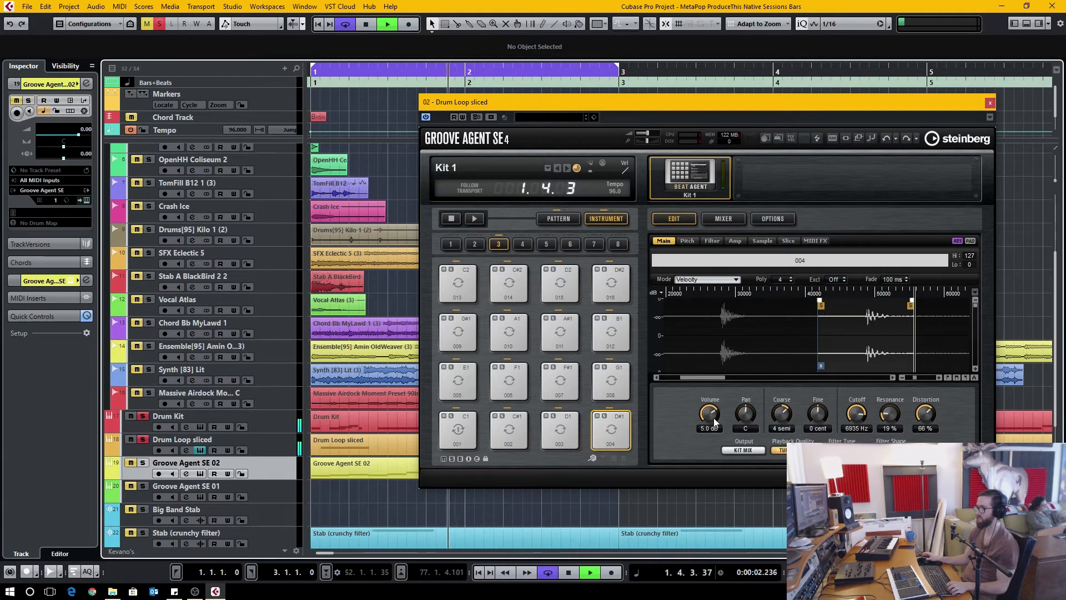
click(147, 440)
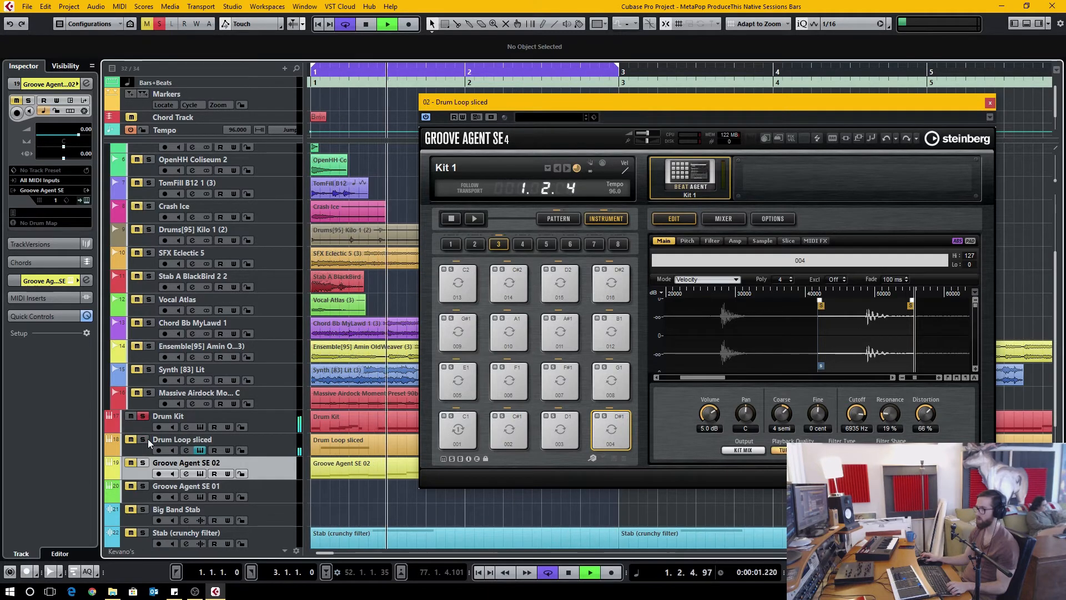
click(148, 439)
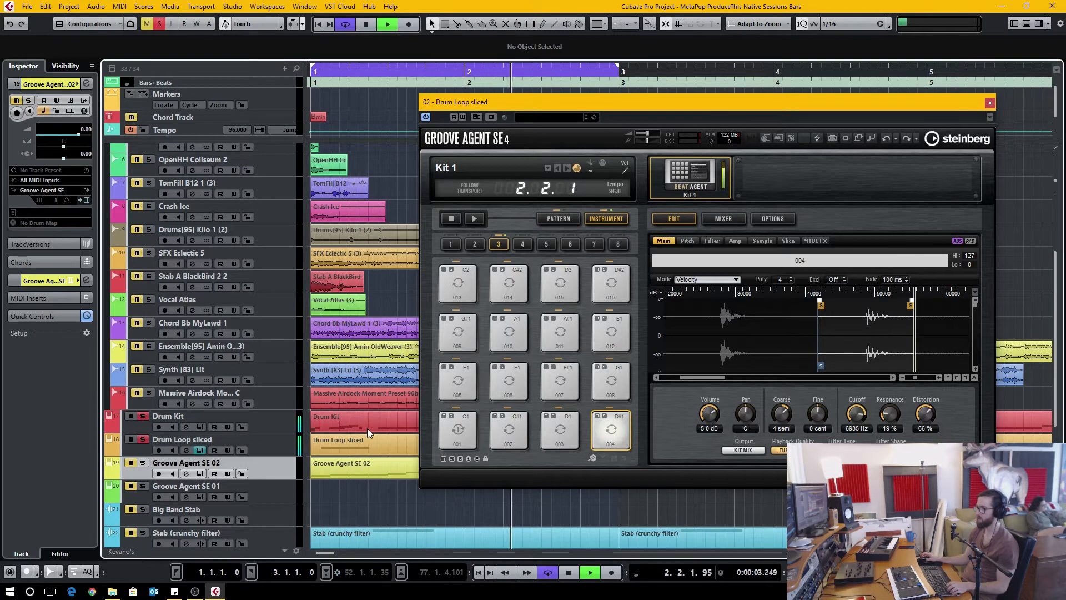
key(space)
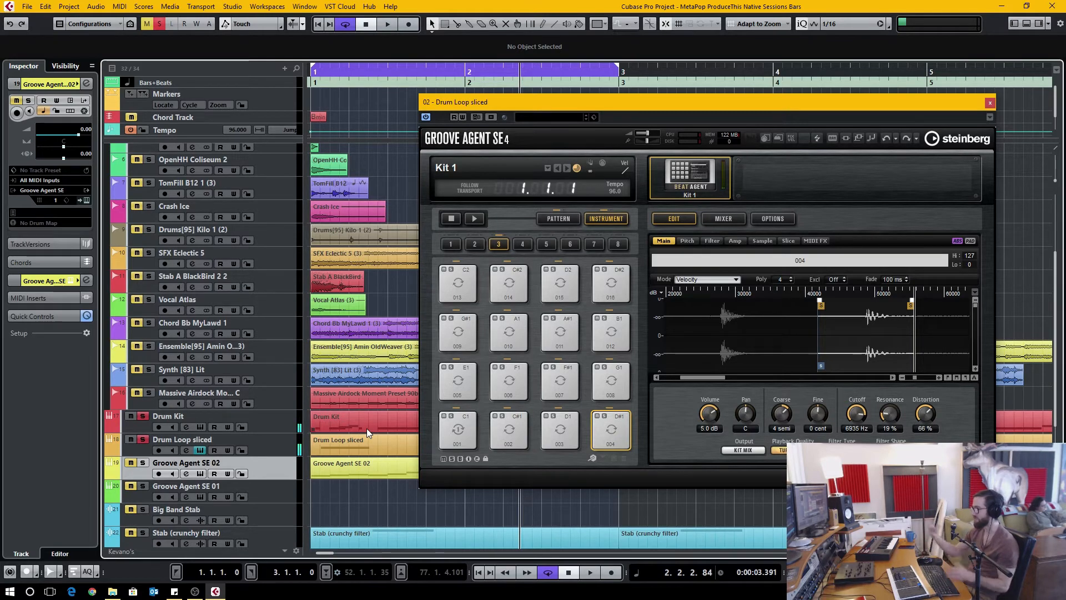
- Close the Drum Loop sliced instrument and clear all the sliced pads in the Groove Agent SE 02 track's instrument
click(991, 102)
scroll(378, 370, down, 3)
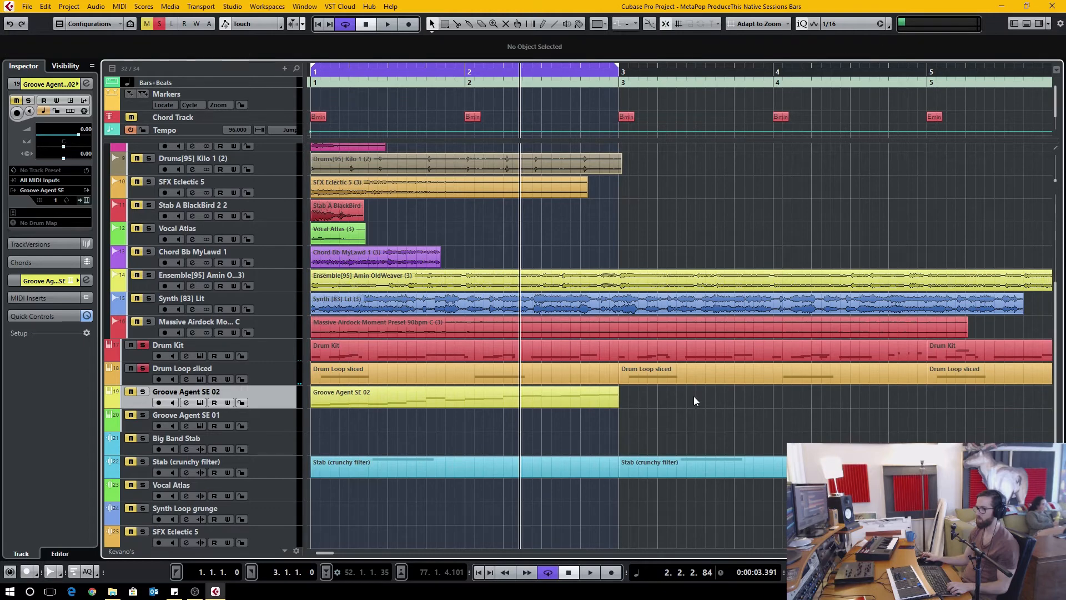
key(g)
key(g)
scroll(374, 342, down, 3)
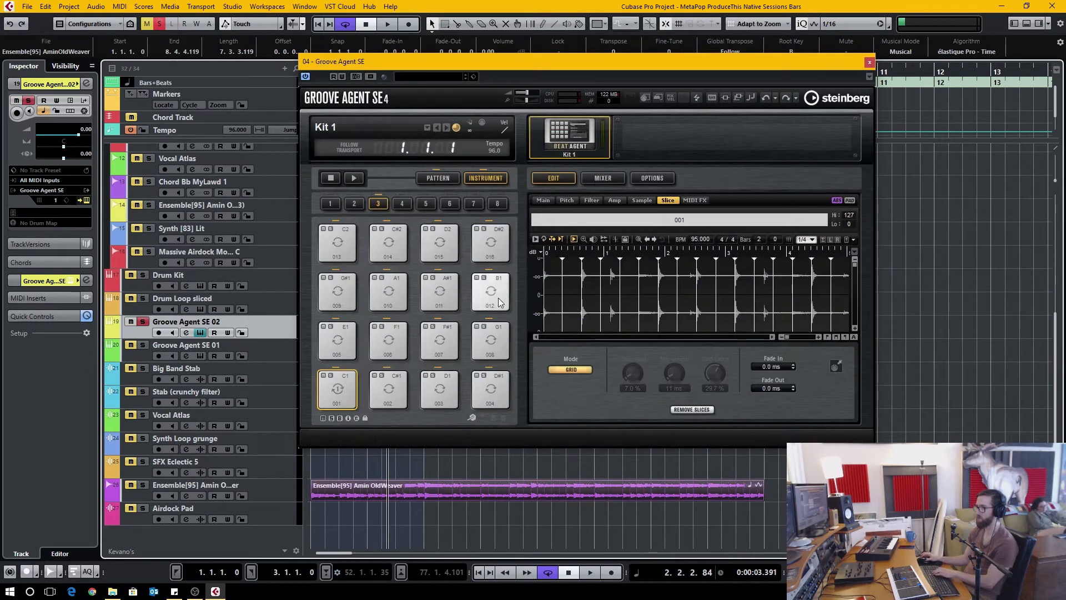
click(704, 217)
key(Delete)
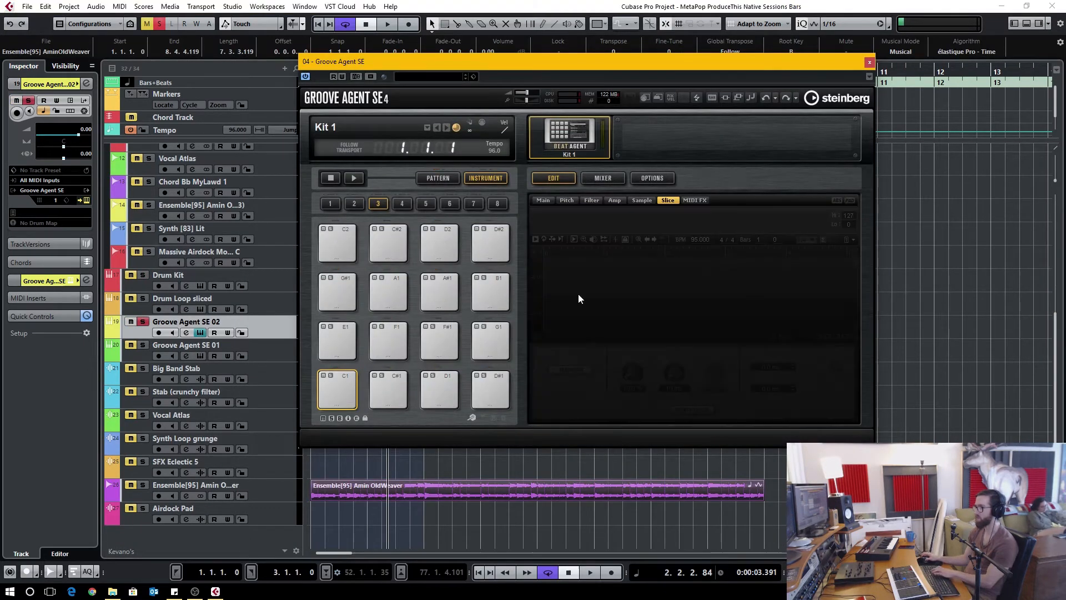
- Load the Ensemble[95] Amin OldWeaver audio onto pad C1 and slice it in Grid mode at 1/8
drag(456, 489, 337, 392)
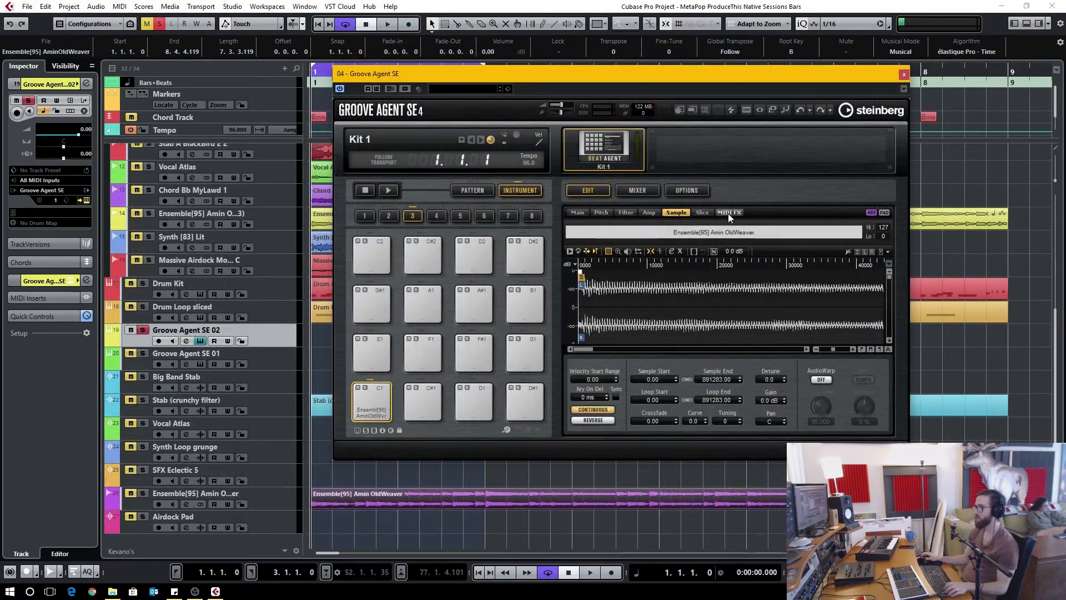
click(702, 213)
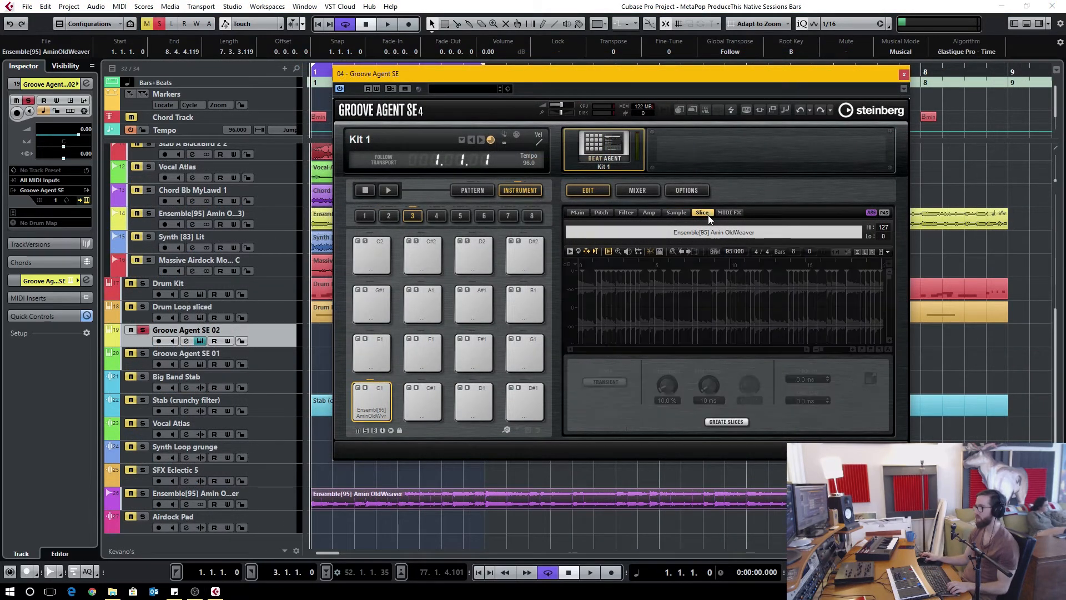
click(732, 421)
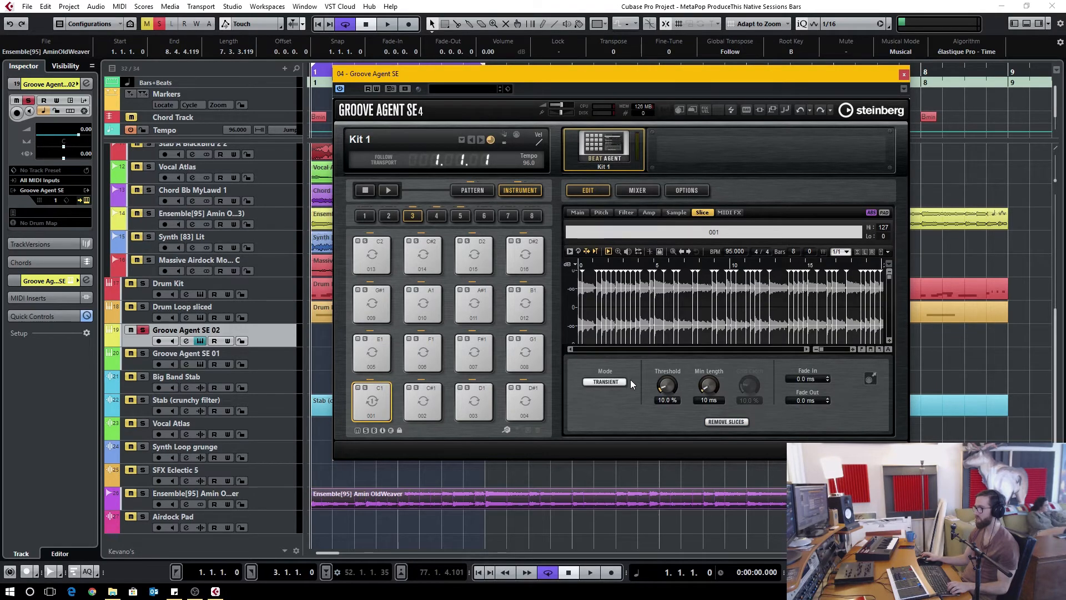
click(846, 253)
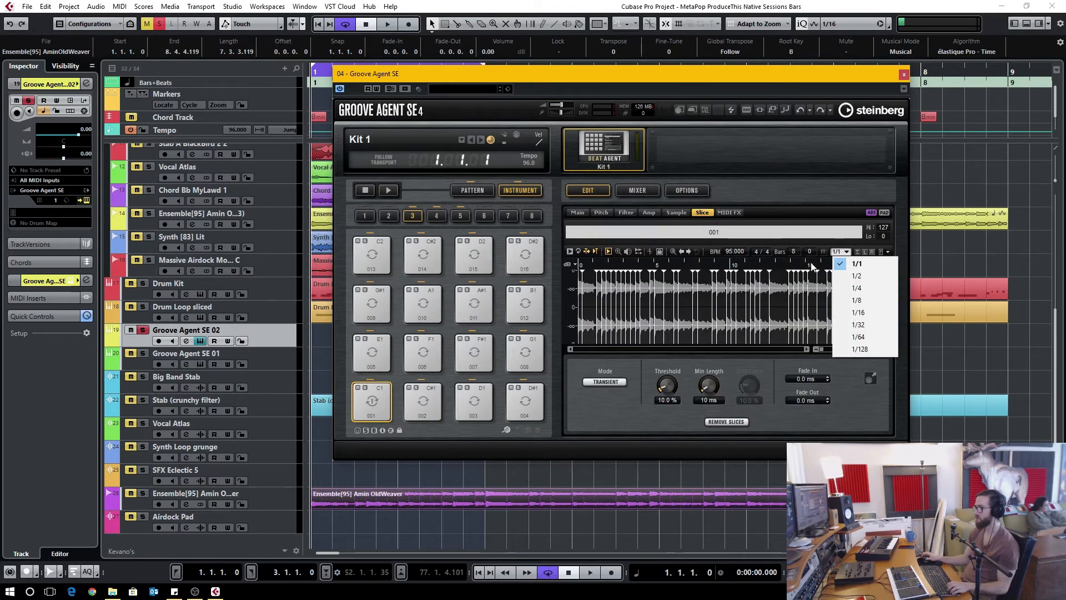
click(869, 300)
click(617, 383)
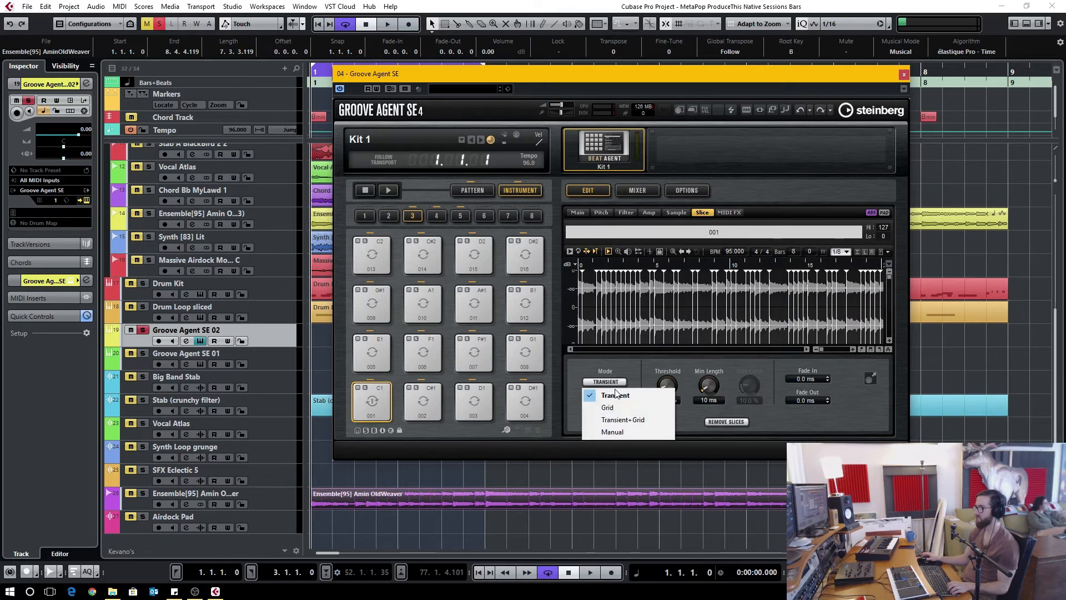
click(738, 421)
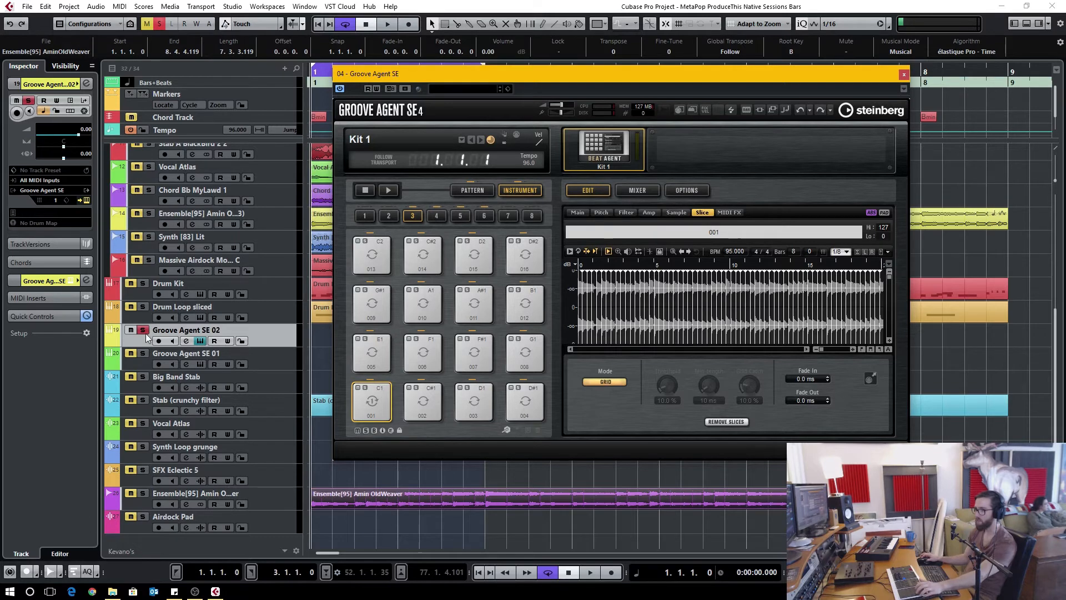
- Arm the Groove Agent SE 02 track for recording and set the slices' fade in to 4.0 ms and fade out to 19.0 ms
click(165, 341)
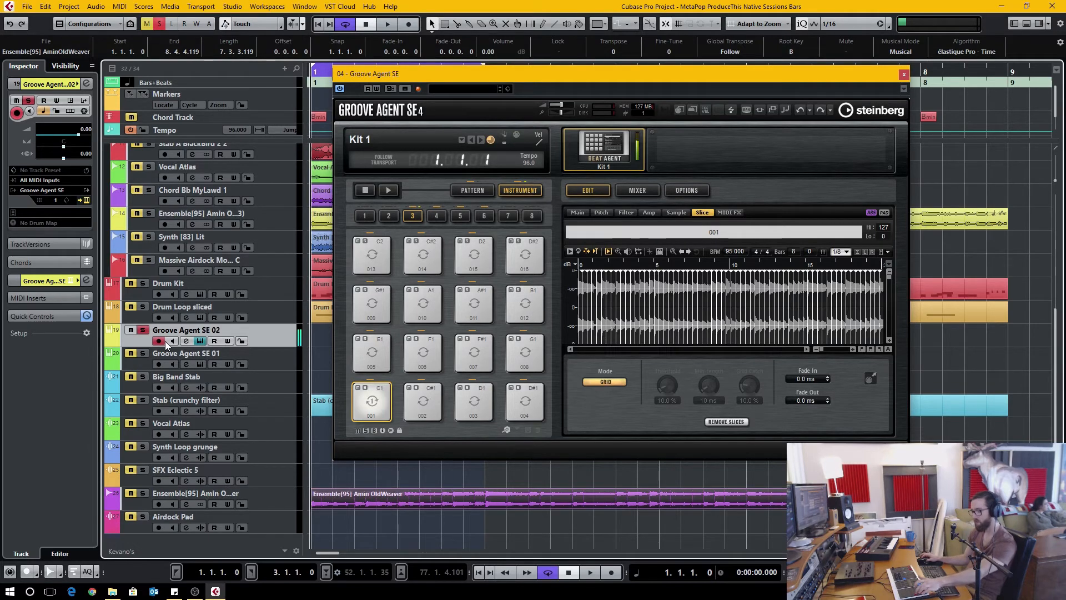
mouse_move(798, 399)
mouse_down()
mouse_move(798, 418)
mouse_move(796, 378)
mouse_up()
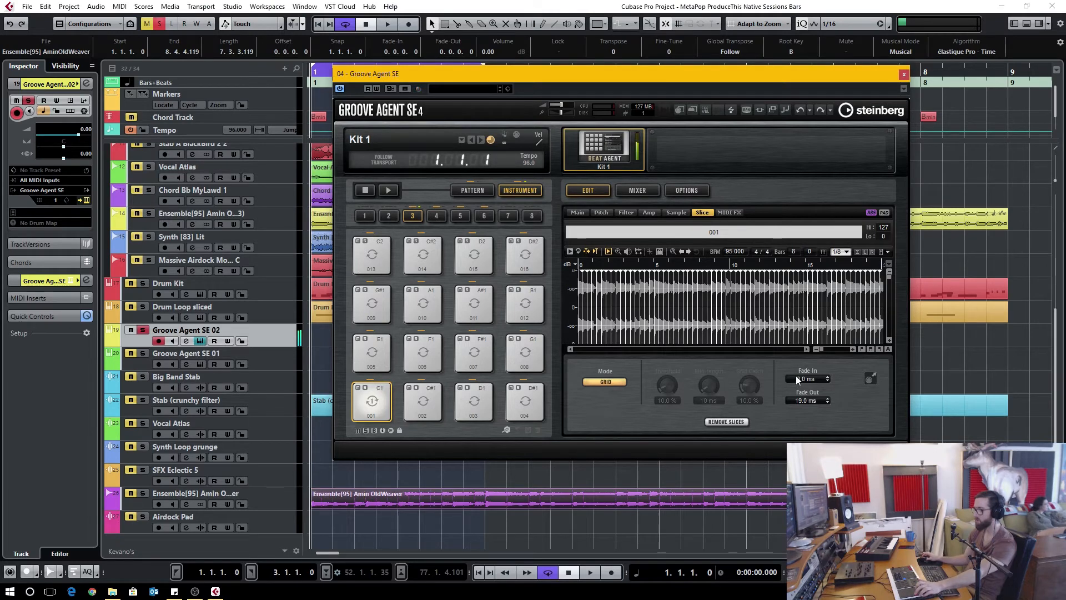
drag(799, 379, 801, 366)
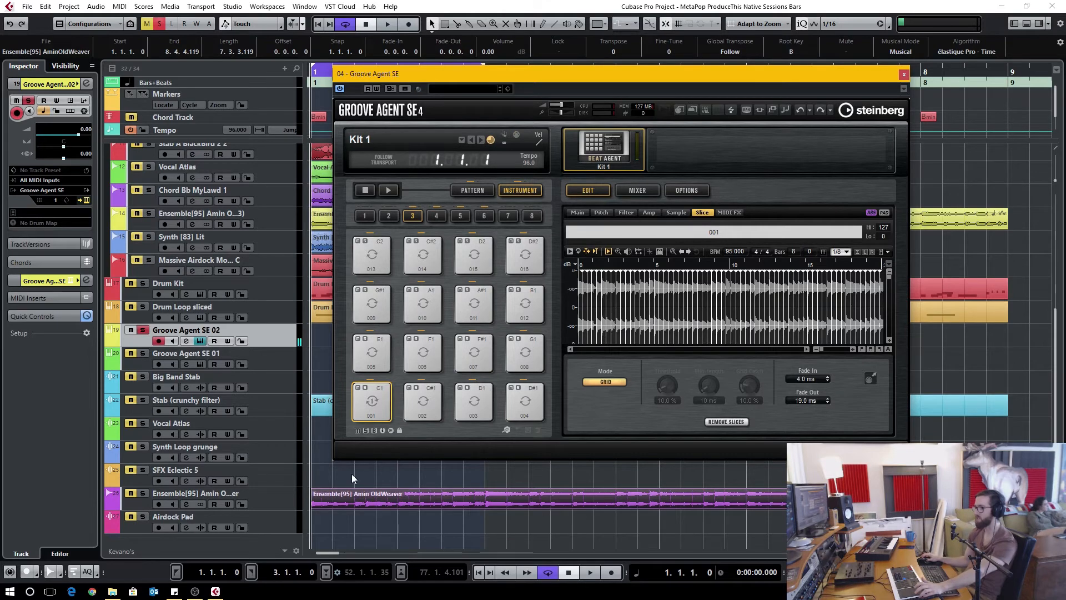
click(400, 484)
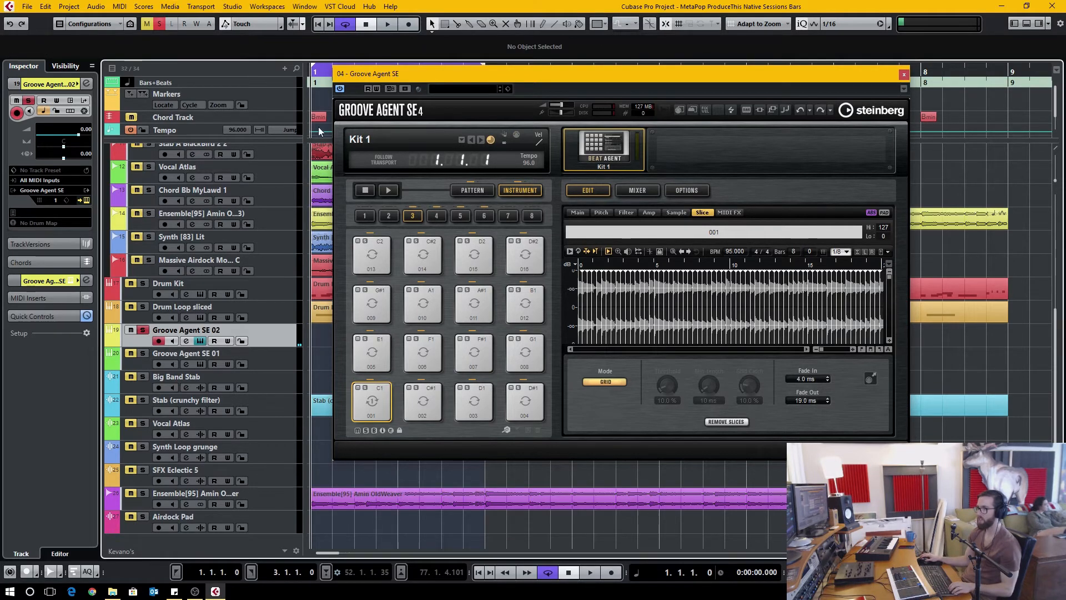
- Solo the Drum Kit and Drum Loop sliced tracks and play the loop from bar 1 to audition them with the ensemble slices
drag(319, 72, 276, 115)
click(140, 308)
scroll(326, 342, down, 3)
key(space)
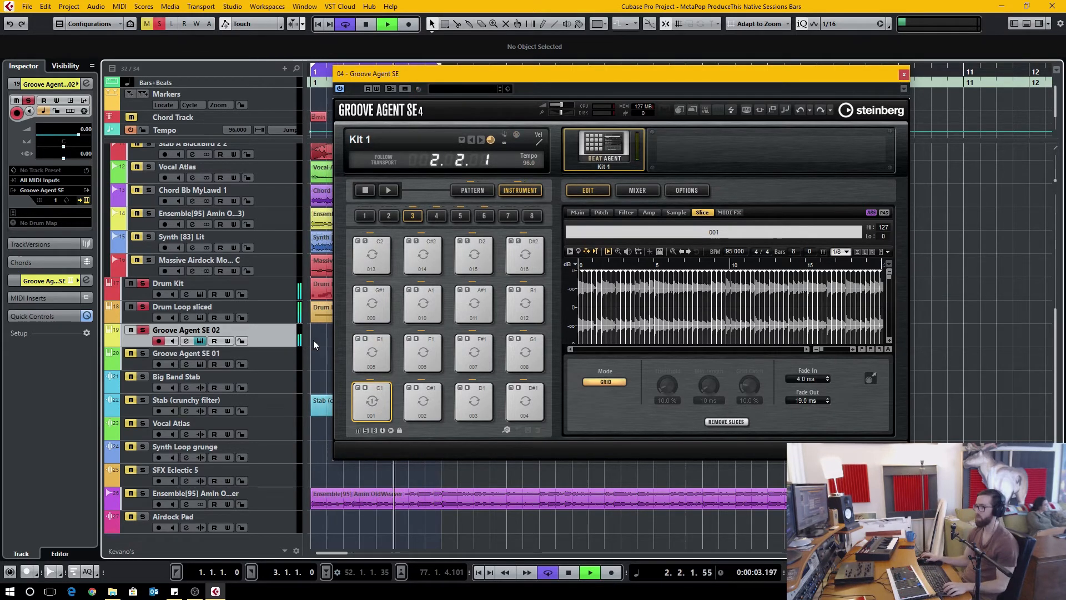
key(space)
click(904, 75)
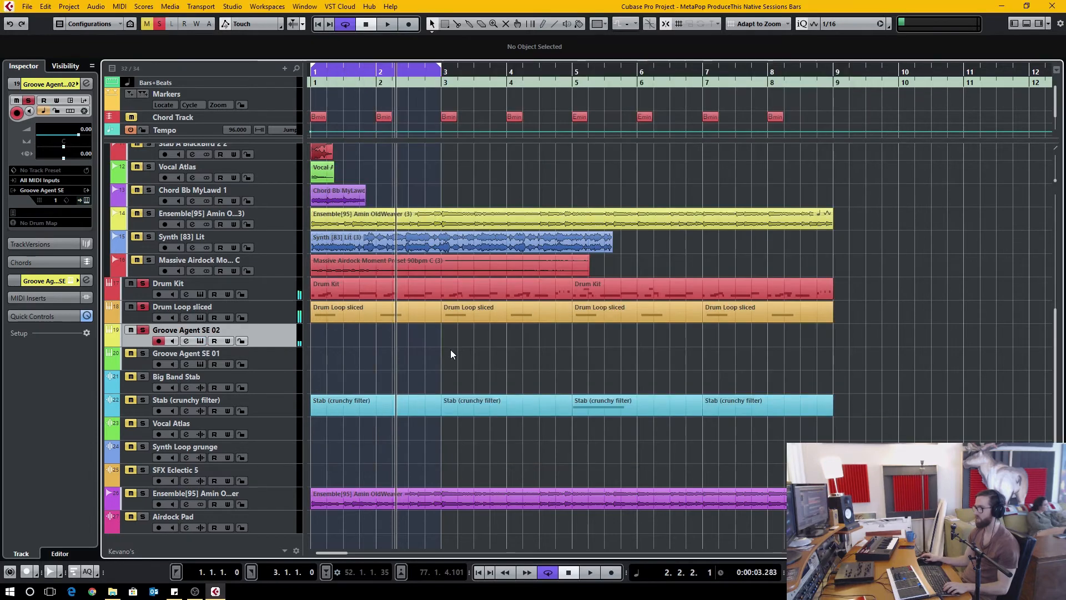
- Cut the audio event on the soloed Ensemble track so that a separate piece runs from 1.3.3 to 2.1.1
scroll(367, 363, up, 3)
drag(363, 364, 601, 350)
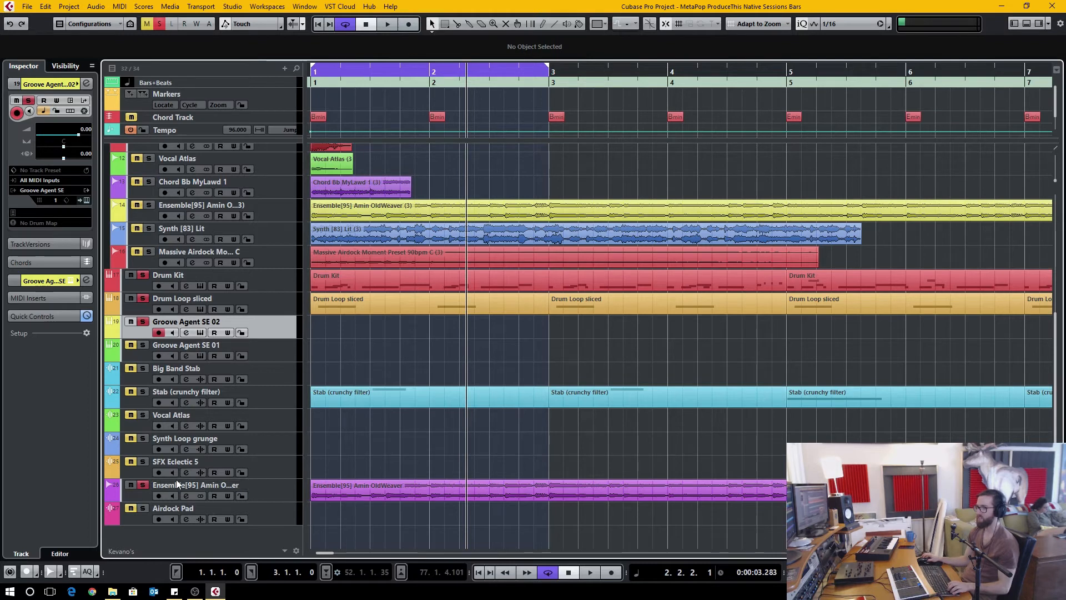
alt+click(504, 495)
alt+click(476, 493)
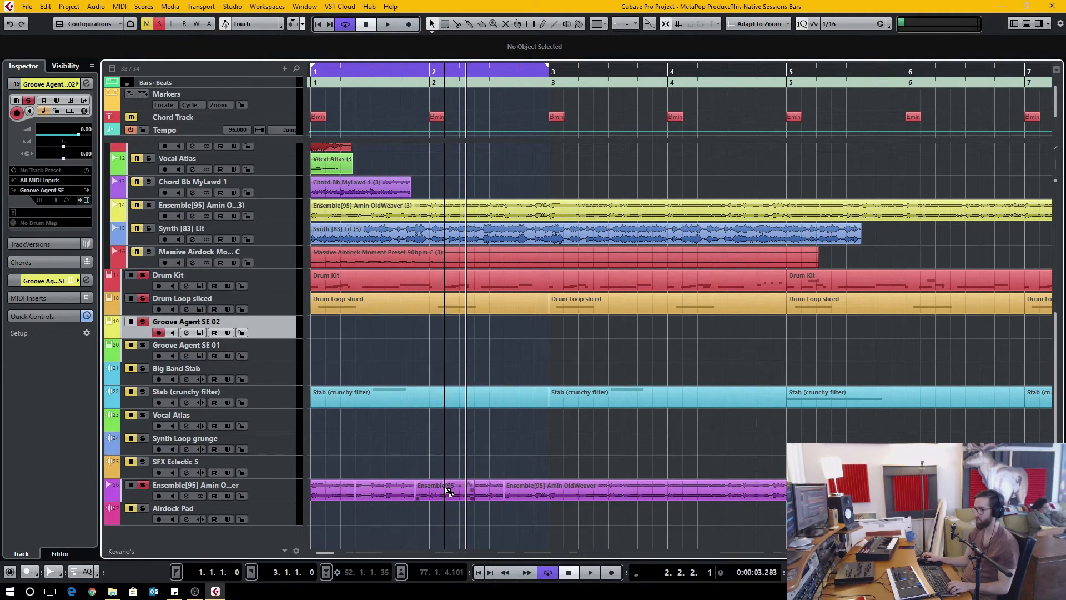
drag(478, 494, 512, 489)
drag(433, 492, 406, 489)
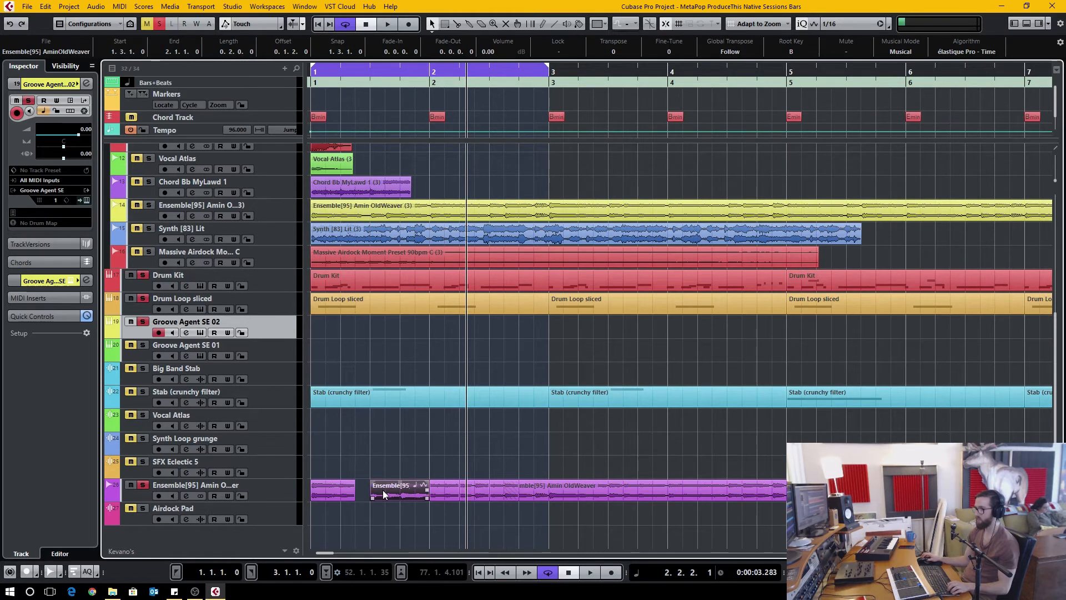
alt+click(389, 492)
drag(378, 493, 362, 491)
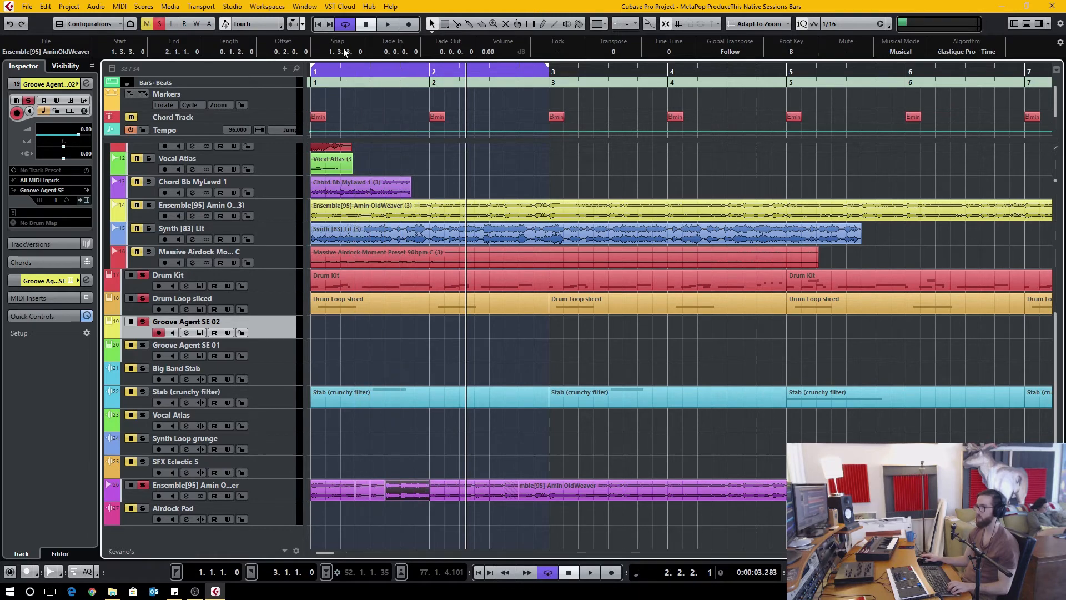
- Reverse the cut Ensemble piece as a new version and play the loop
click(96, 6)
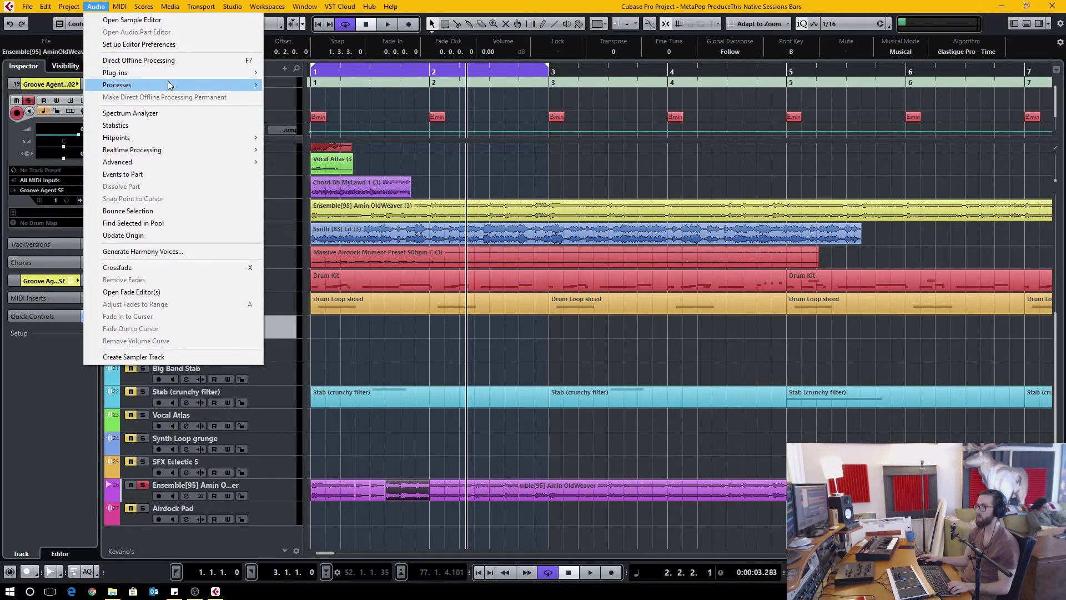
mouse_move(169, 85)
click(318, 195)
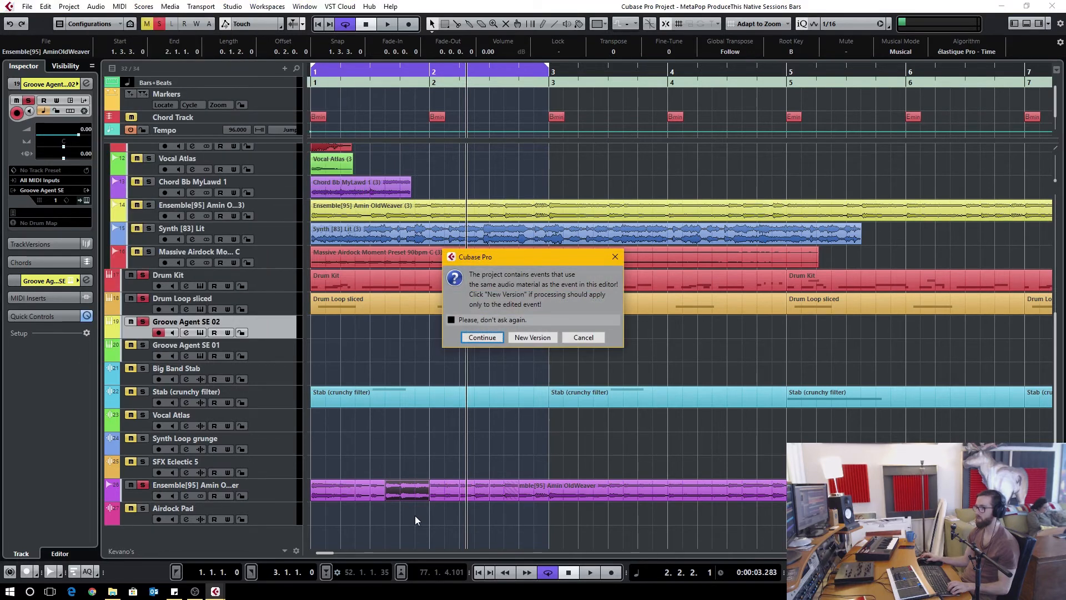
click(521, 340)
key(space)
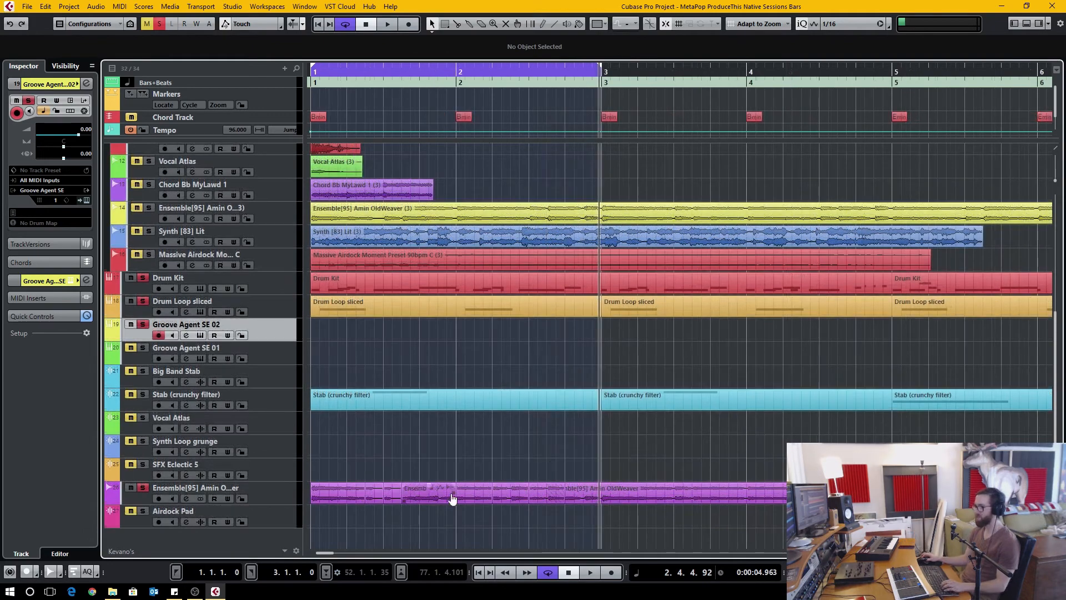
- Reverse the sample on pad 011 of the Groove Agent SE 02 instrument and lengthen its fade in to almost the whole slice
click(200, 335)
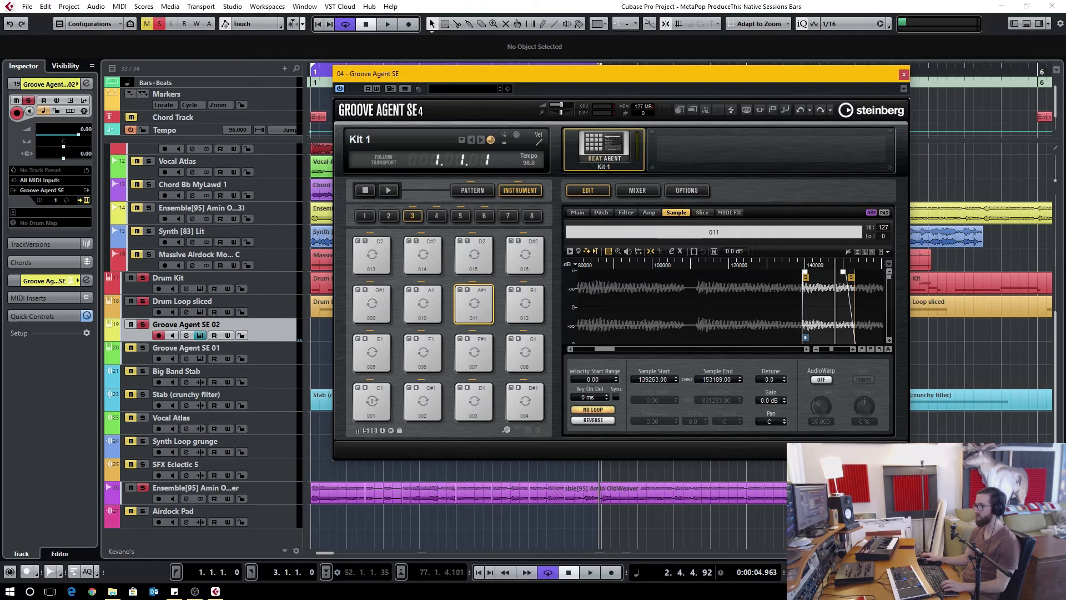
click(593, 420)
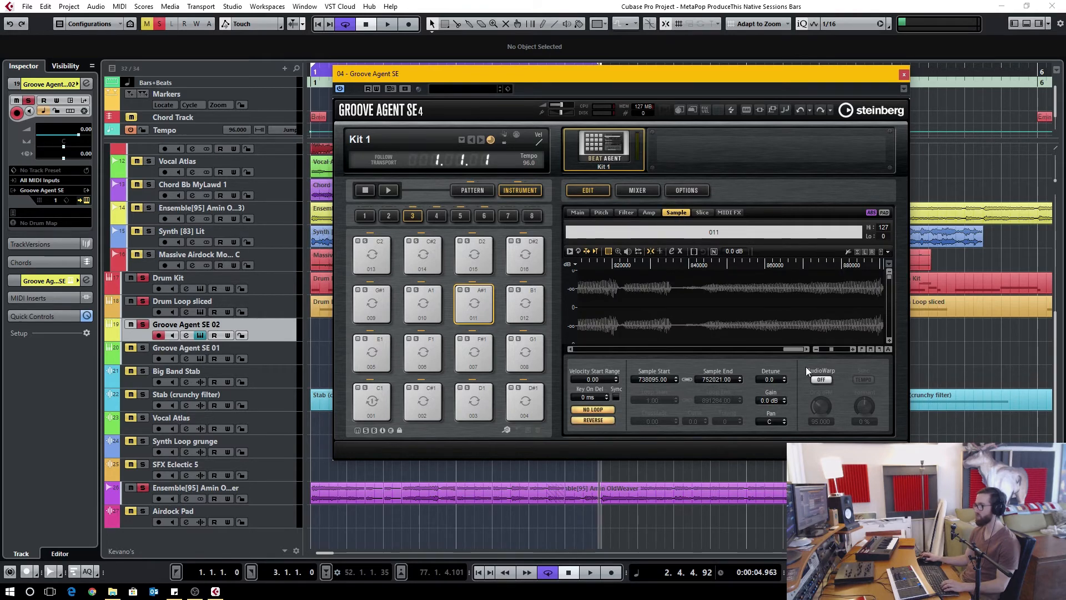
drag(831, 349, 833, 356)
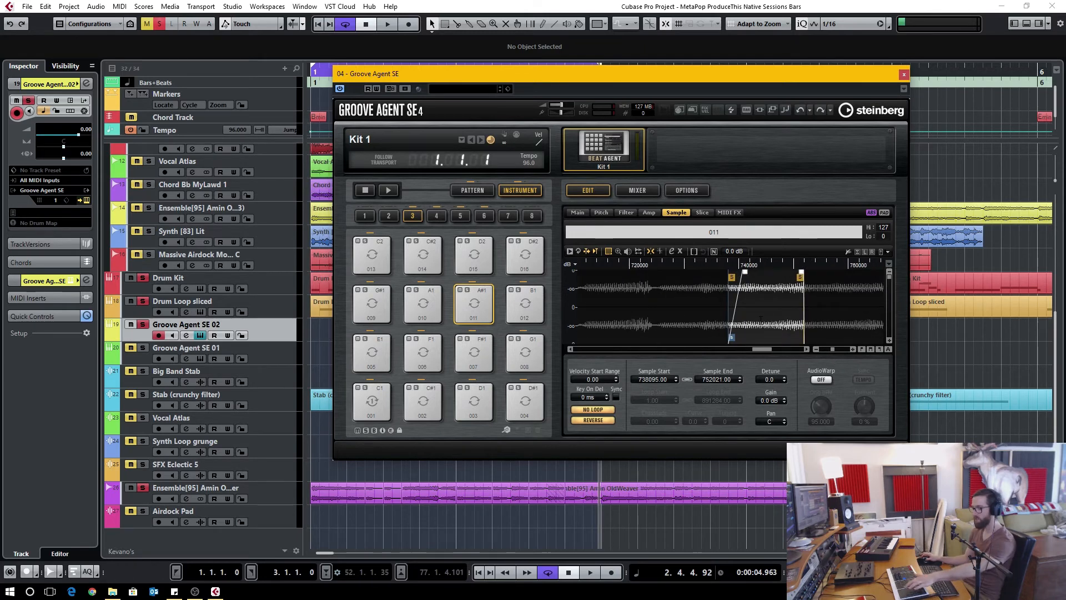
drag(745, 272, 788, 273)
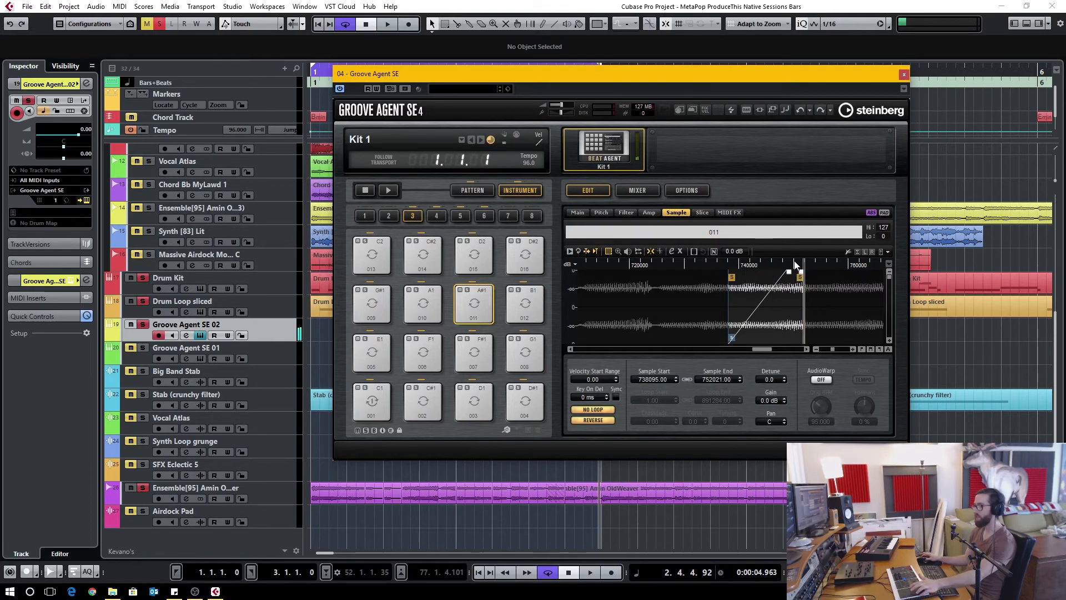
click(902, 74)
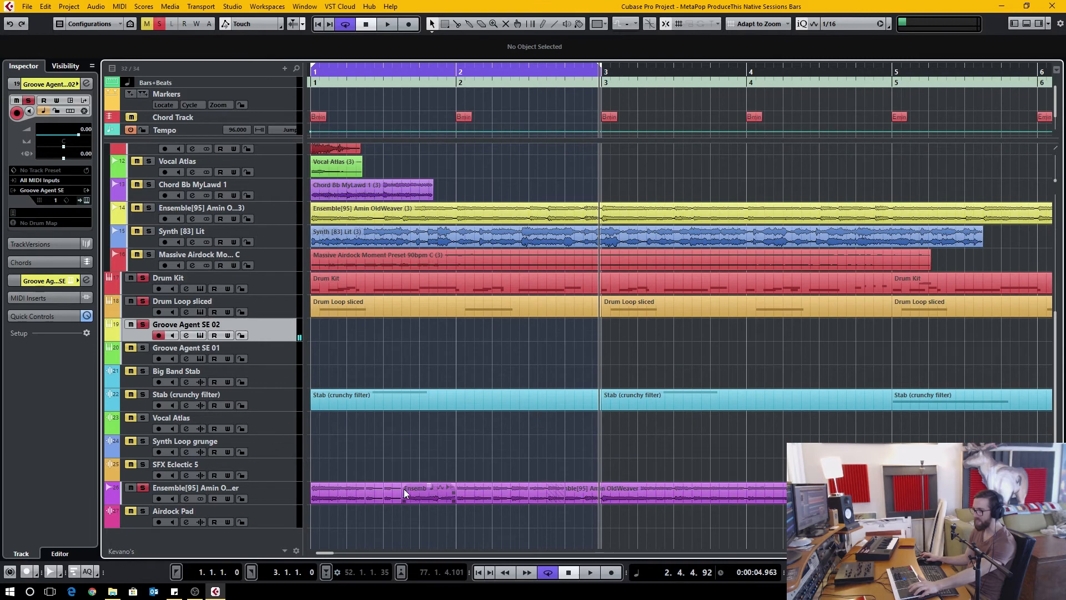
- Create a two-bar MIDI part on Groove Agent SE 02 and add two sixteenth-length A#2 notes at 1.4.2 and 1.4.3
double_click(391, 327)
double_click(398, 330)
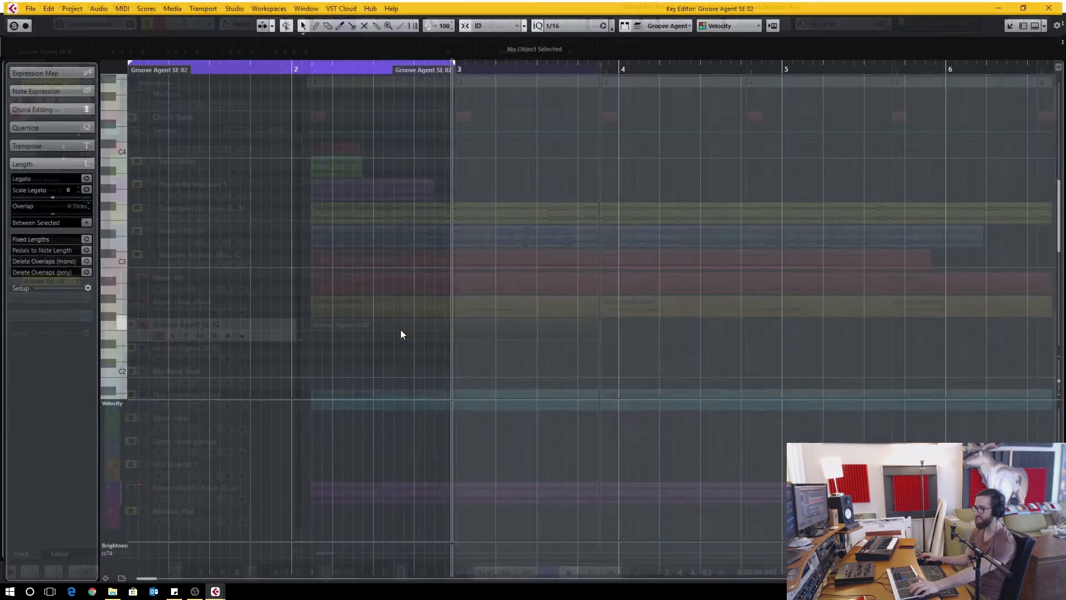
alt+click(269, 283)
alt+click(277, 284)
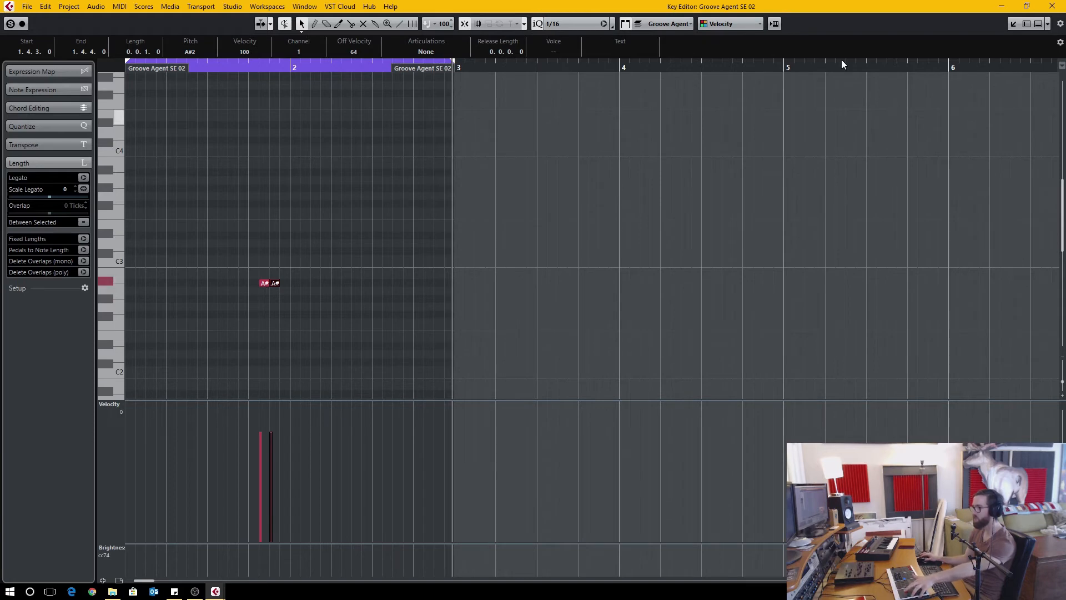
key(ctrl+e)
click(488, 379)
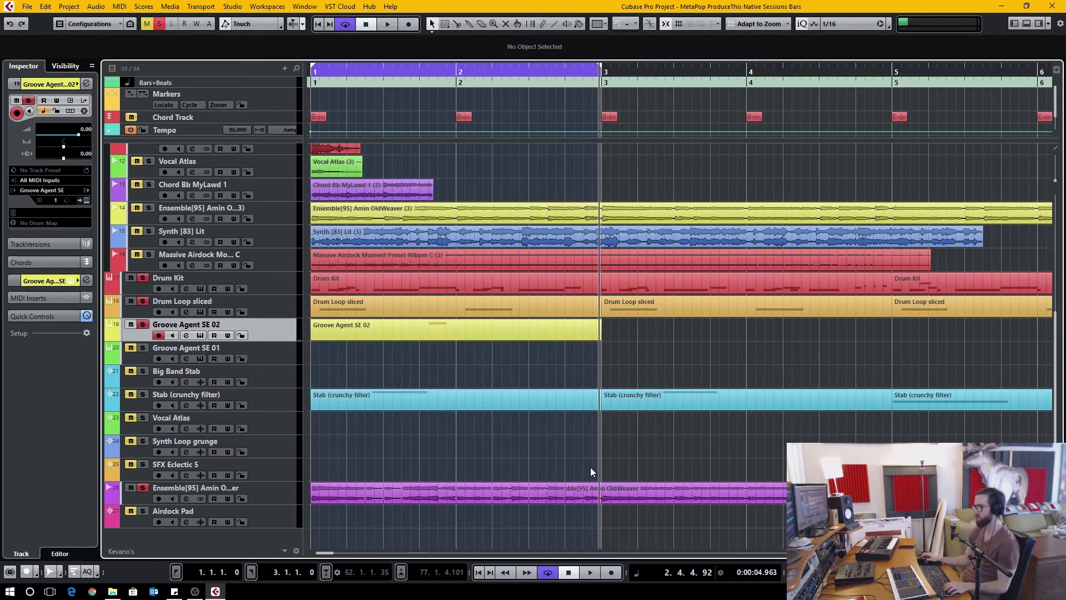
- Play the loop from bar 1 to hear the reversed slice notes together with the reversed Ensemble piece
click(569, 465)
drag(524, 506, 486, 498)
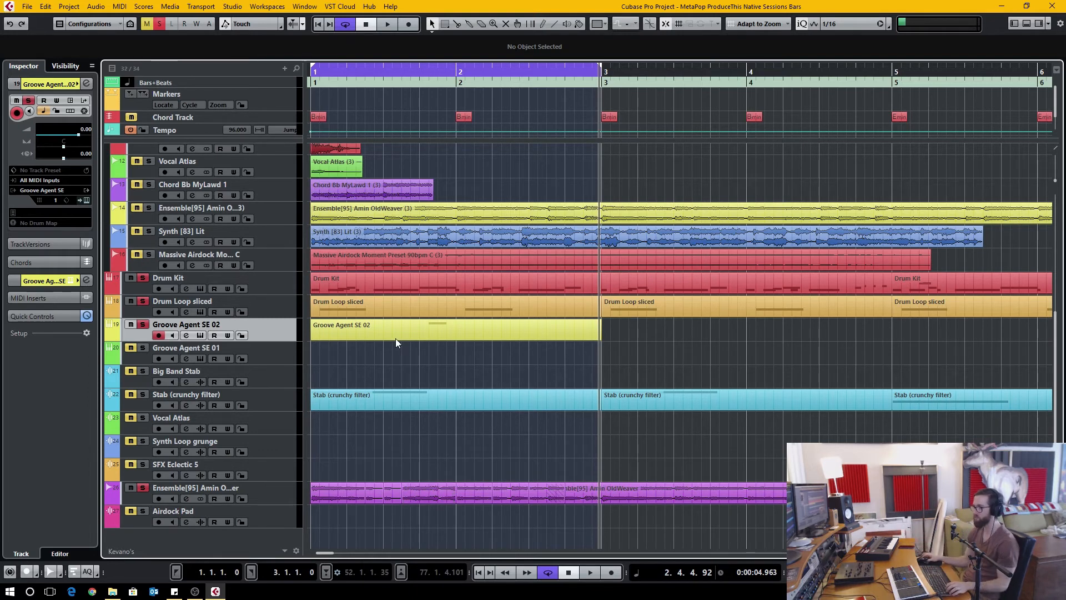
drag(378, 72, 225, 183)
key(space)
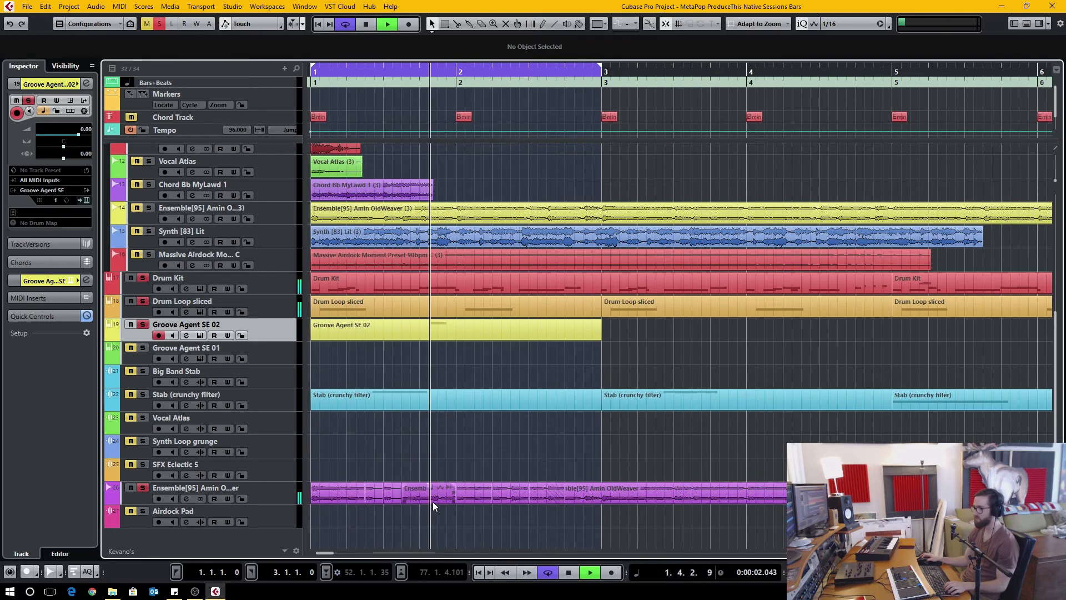
key(space)
- Split the reversed Ensemble piece shortly before bar 2, at about 1.4.3, and play the loop from bar 1
drag(373, 504, 373, 504)
drag(428, 450, 367, 514)
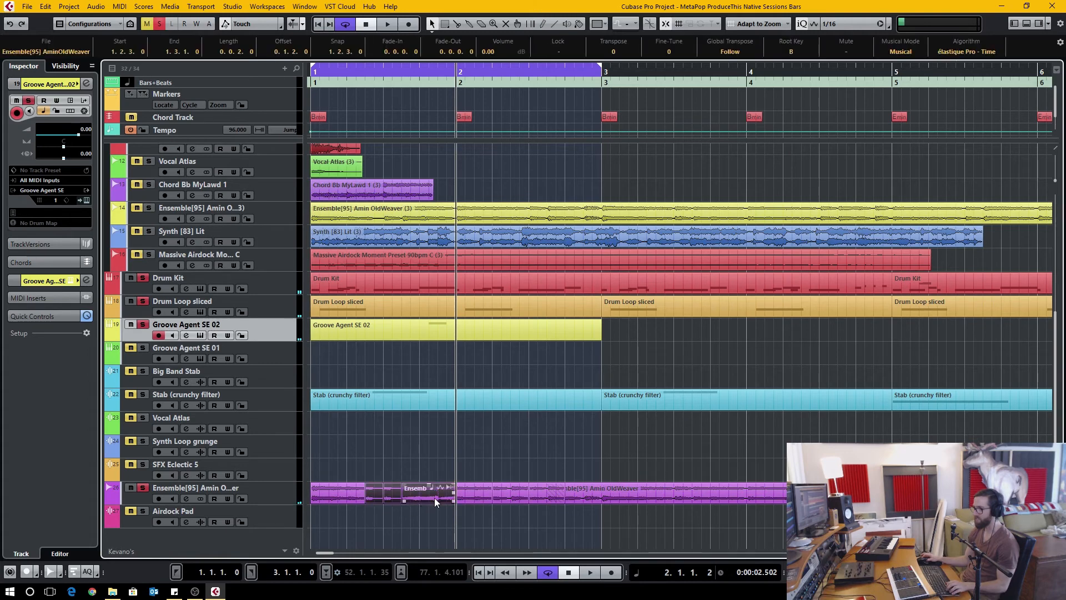
alt+click(438, 496)
click(447, 454)
drag(352, 83, 311, 83)
key(space)
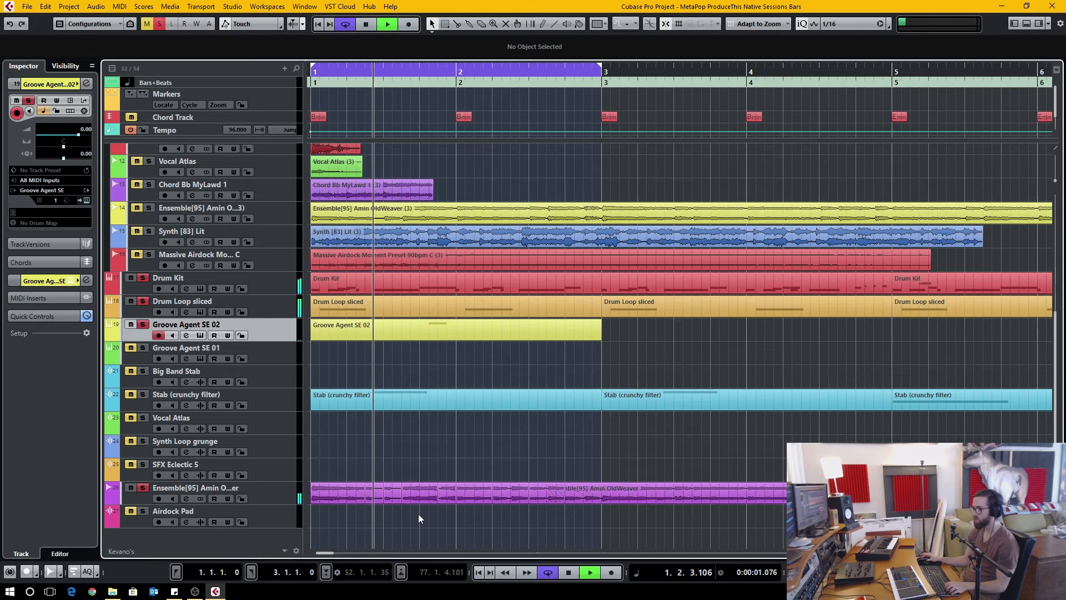
key(space)
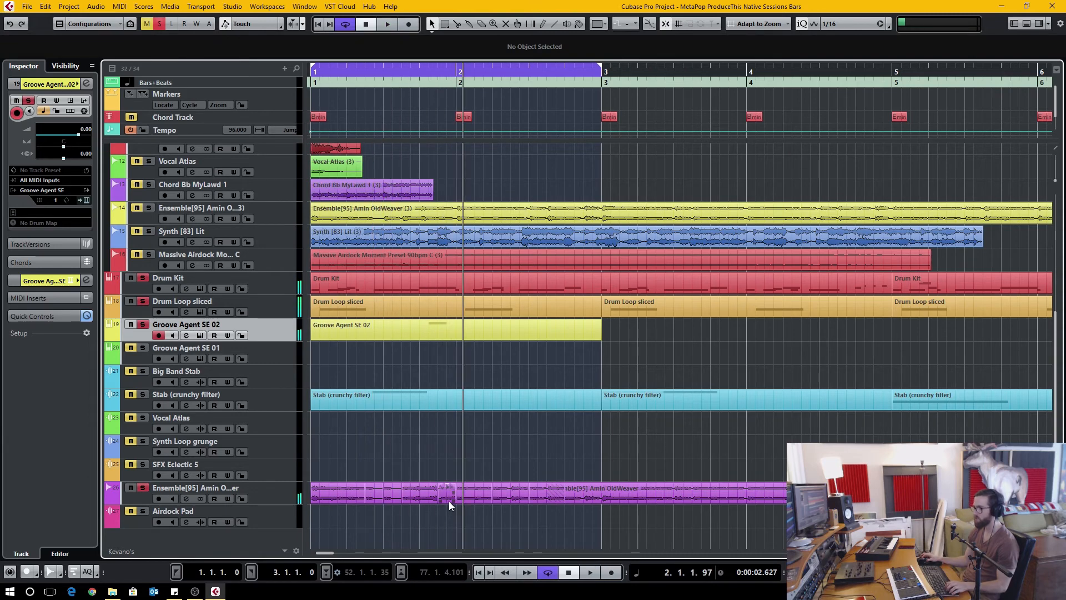
- Remove the first sixteenth of bar 2 from the reversed Ensemble audio so that the following part starts at 2.1.2
drag(438, 470, 370, 505)
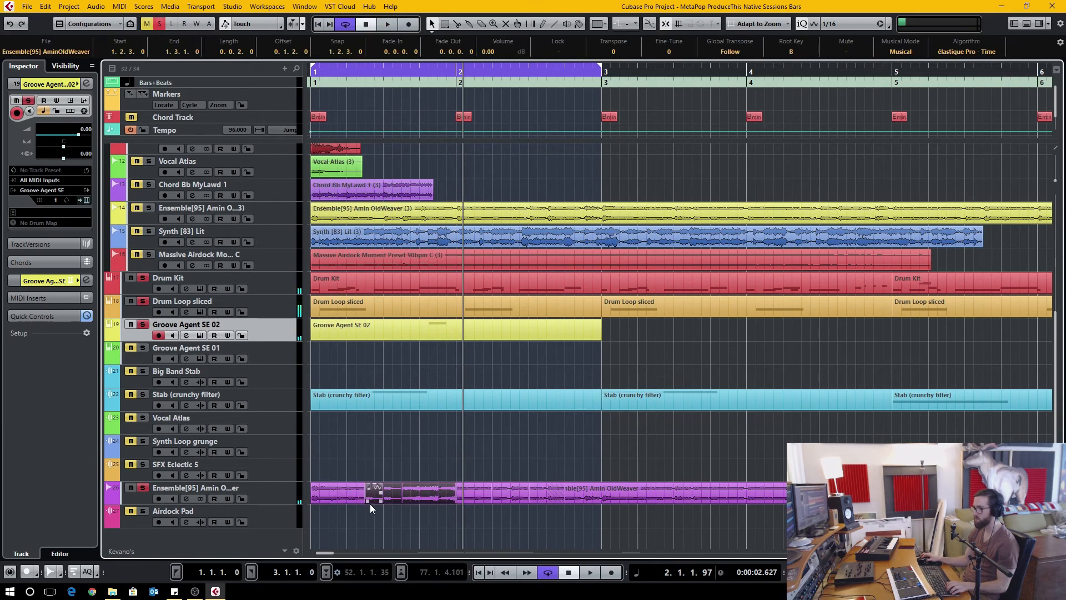
drag(479, 472, 587, 510)
click(533, 462)
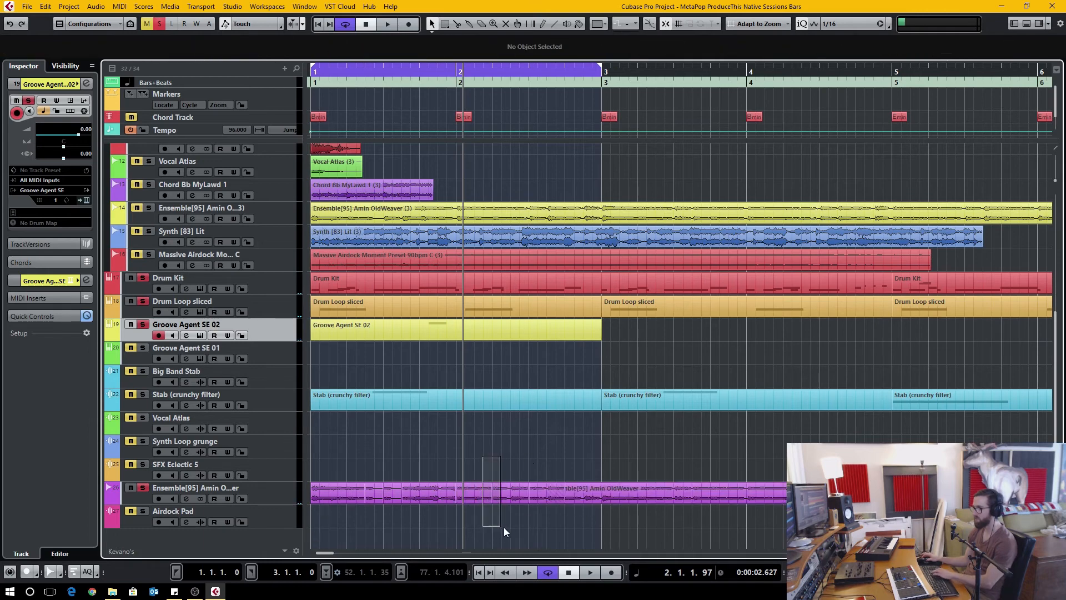
drag(502, 526, 506, 526)
key(Delete)
drag(546, 498, 464, 505)
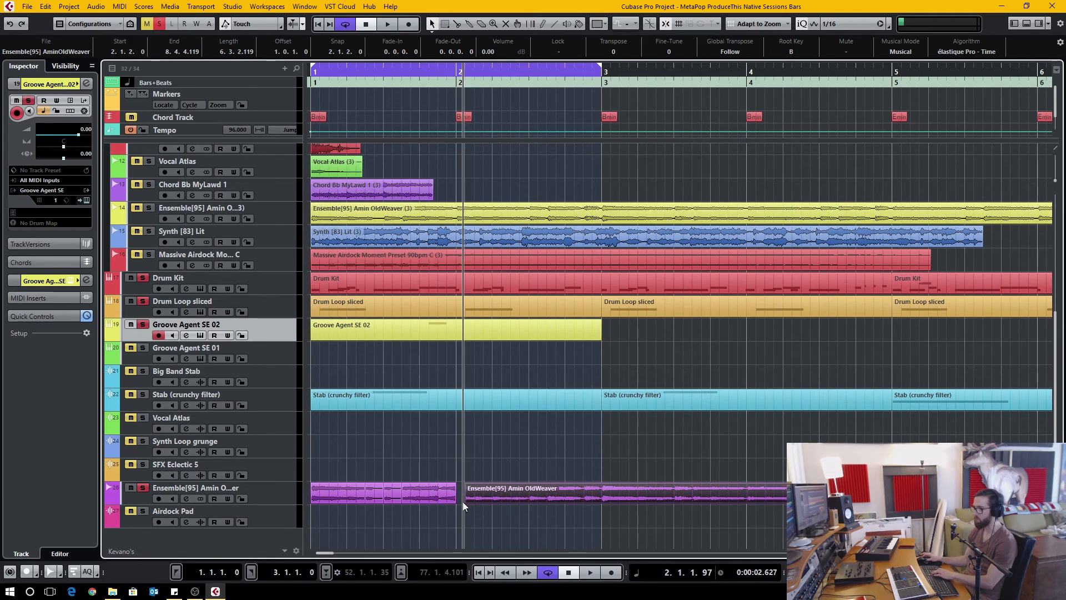
- Split the Ensemble audio at several points in bar 2 and delete the sixteenth-long piece just after 2.3
alt+click(504, 496)
alt+click(539, 497)
alt+click(569, 501)
alt+click(551, 494)
click(542, 493)
key(Delete)
- Cut short gaps into the Ensemble audio early in bar 2, with one piece starting at 2.1.3.60, and play the loop from bar 1
click(529, 497)
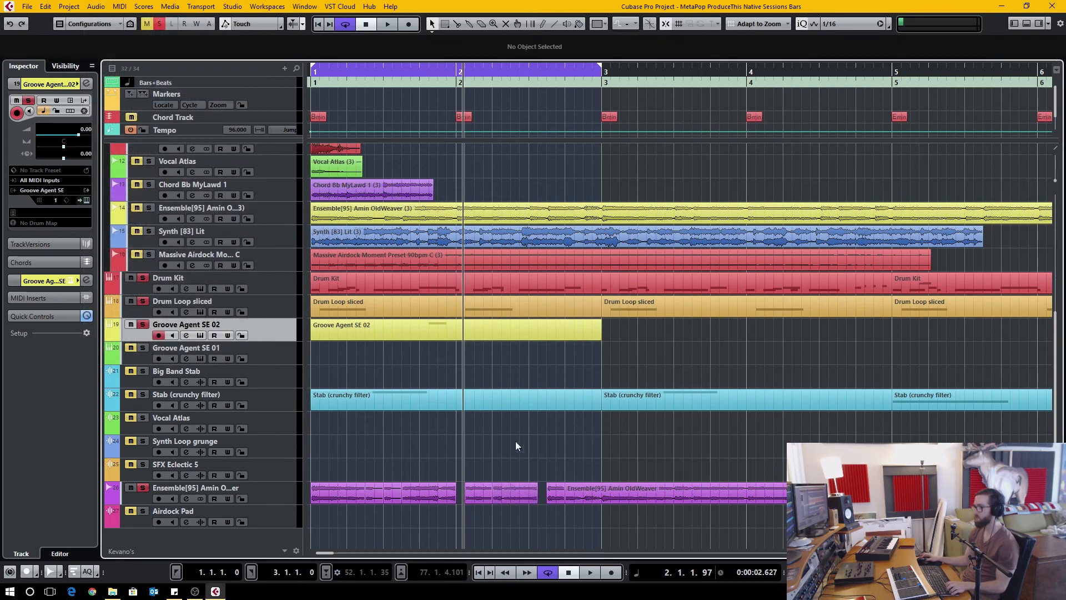
drag(514, 489, 517, 489)
key(space)
mouse_move(482, 485)
mouse_down()
mouse_move(474, 487)
mouse_move(488, 489)
mouse_move(484, 499)
mouse_move(469, 495)
mouse_move(485, 495)
mouse_up()
scroll(485, 492, up, 3)
scroll(494, 491, down, 3)
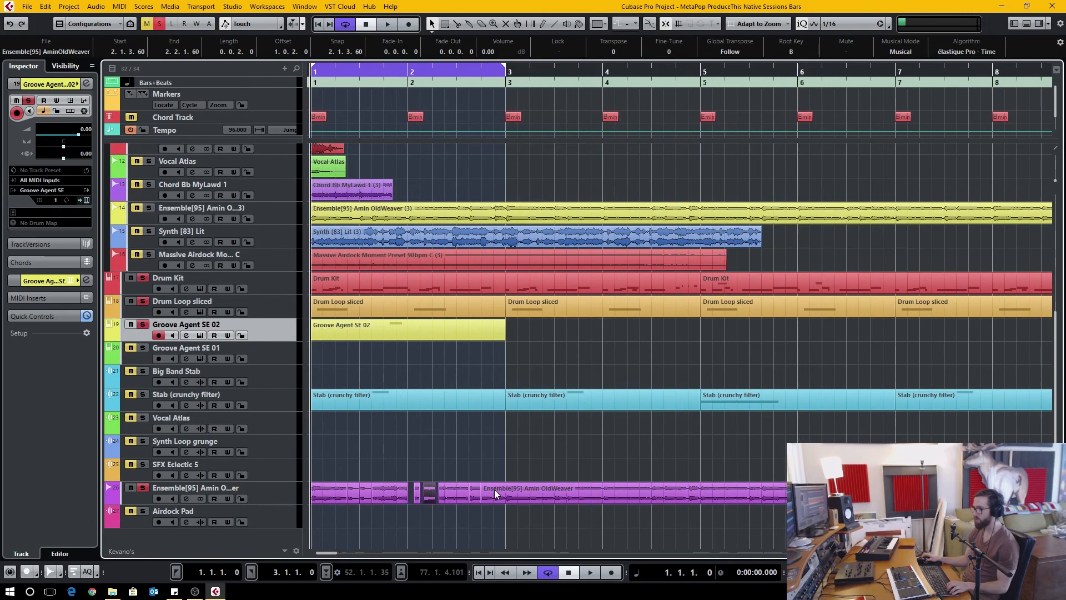
click(462, 449)
key(space)
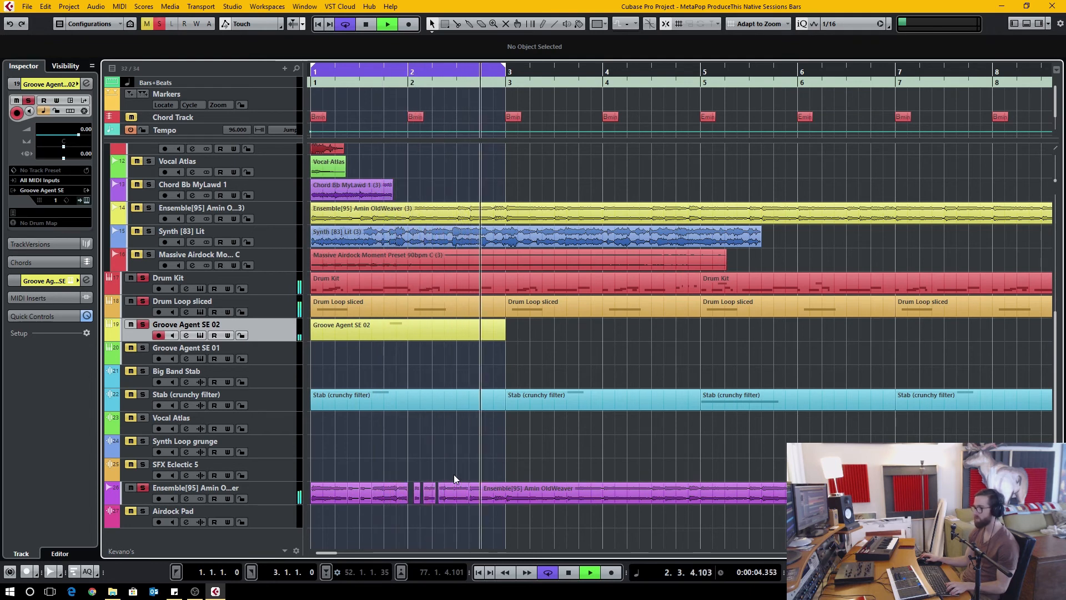
key(space)
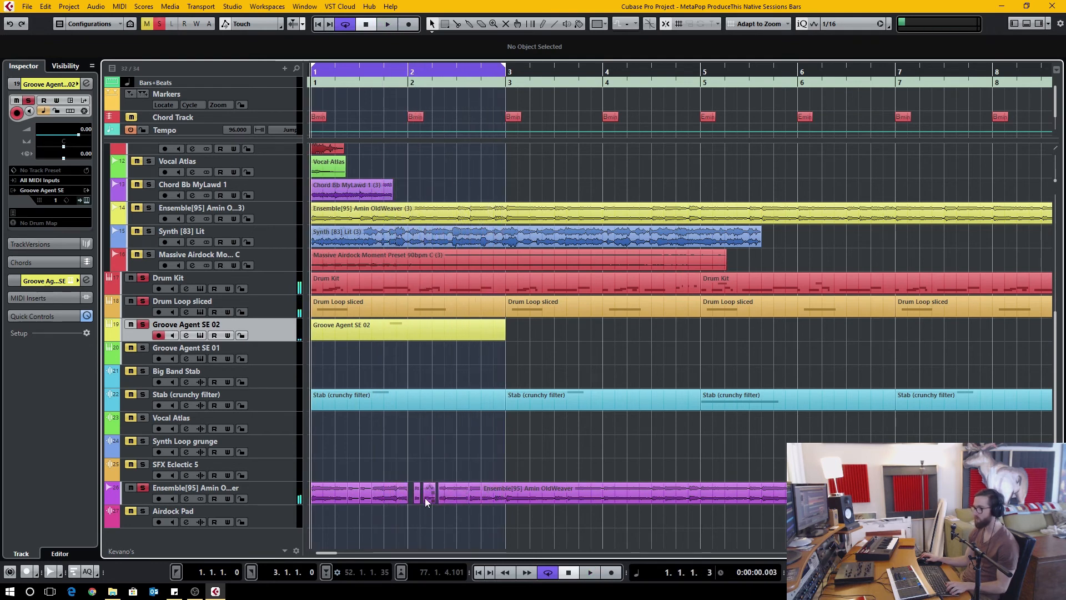
- Replace the two short Ensemble pieces after bar 2 by extending the following piece back to 2.1.1, and play the loop from bar 1
click(427, 491)
key(Delete)
click(421, 496)
ctrl+scroll(424, 493, up, 4)
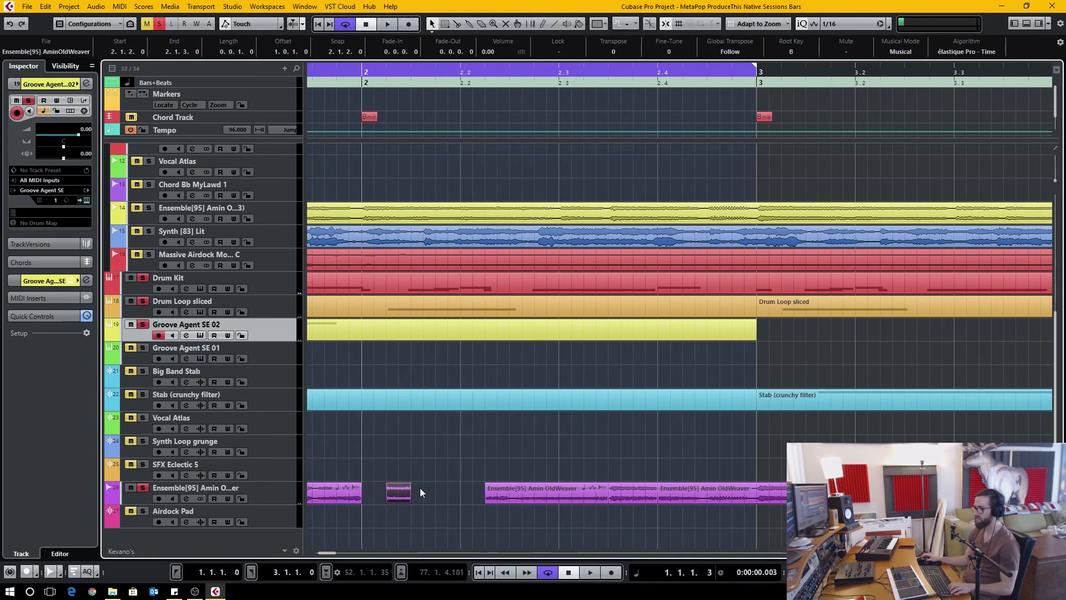
click(399, 493)
key(Delete)
drag(486, 495, 362, 505)
scroll(544, 452, down, 4)
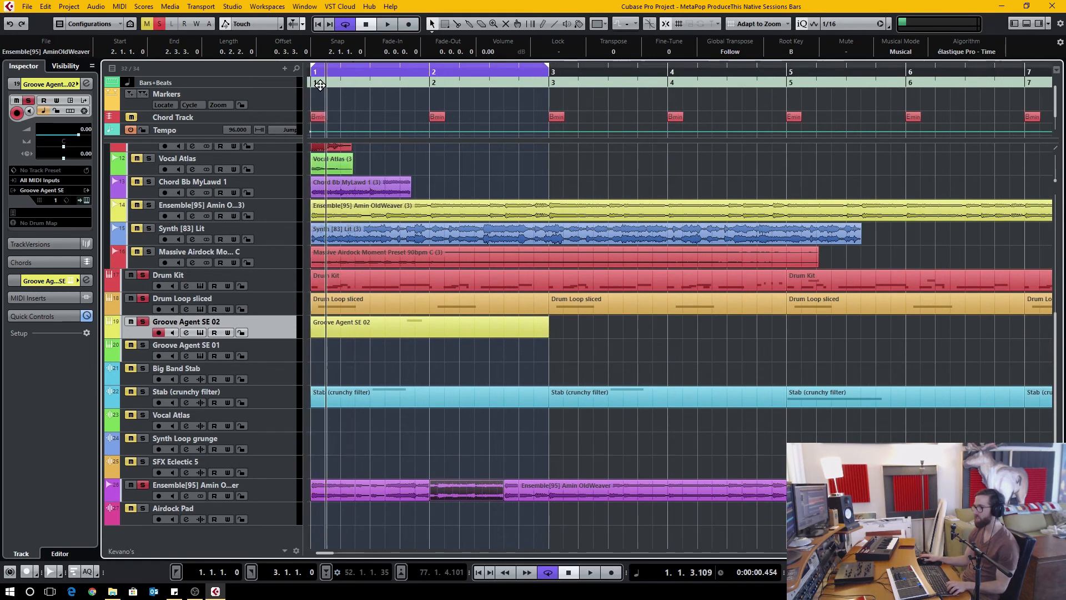
key(space)
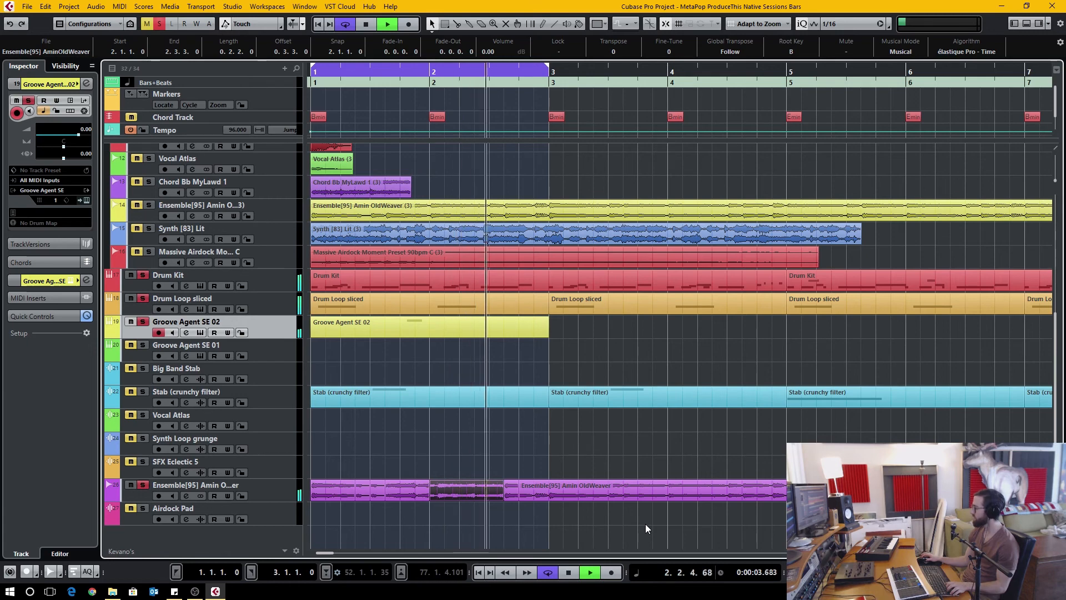
key(space)
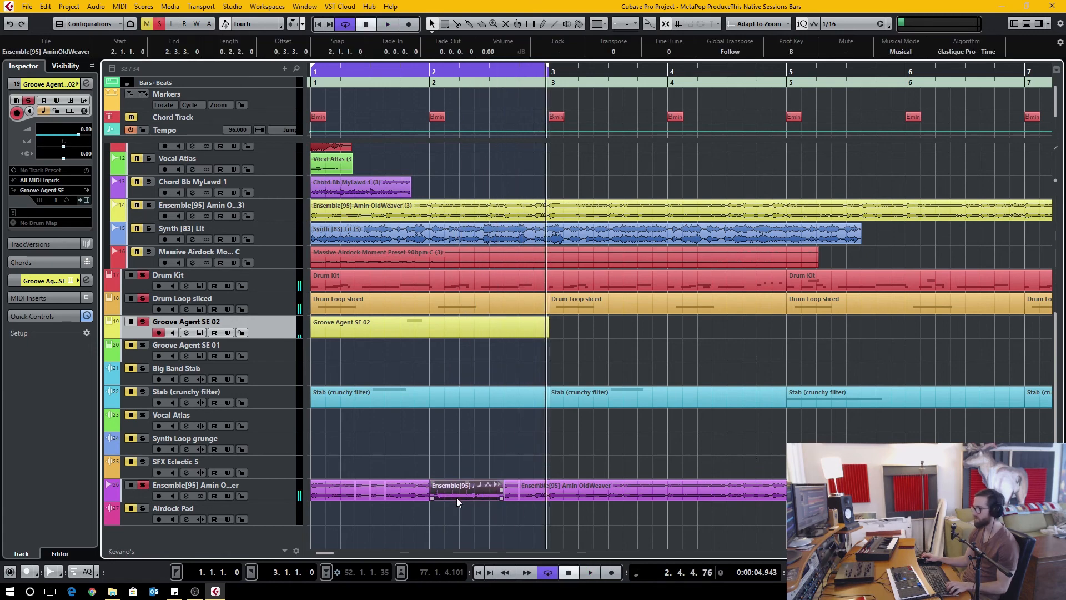
- Delete the Ensemble piece between 2.1.1 and 2.3.3 and fill its space with the neighbouring piece
scroll(456, 498, up, 6)
key(Delete)
scroll(621, 514, down, 6)
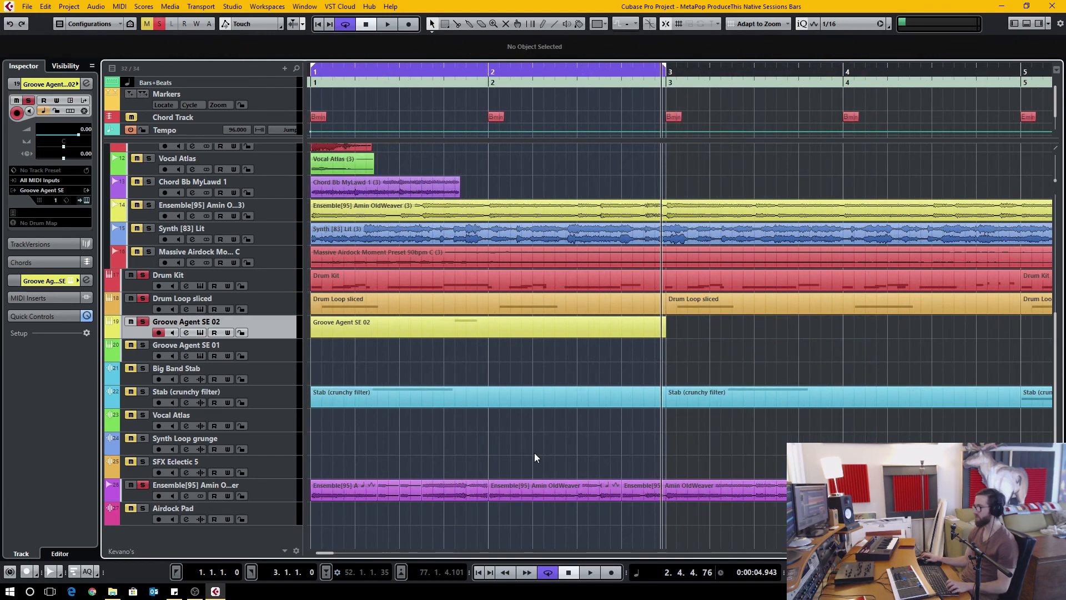
scroll(534, 460, down, 1)
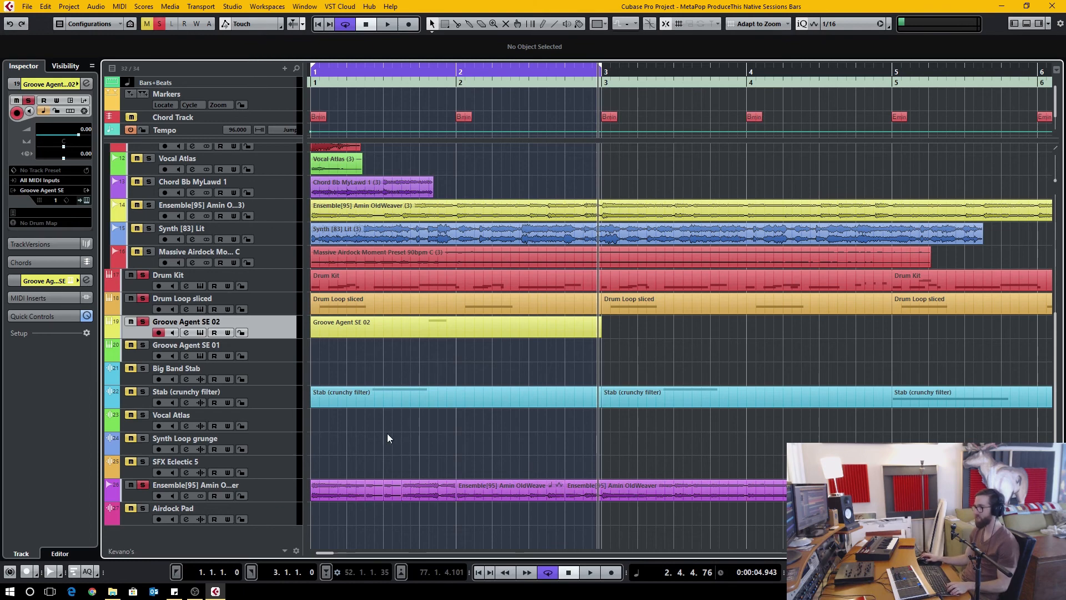
- Set the slice mode of the Groove Agent SE 02 instrument to Transient+Grid and close the instrument
click(199, 332)
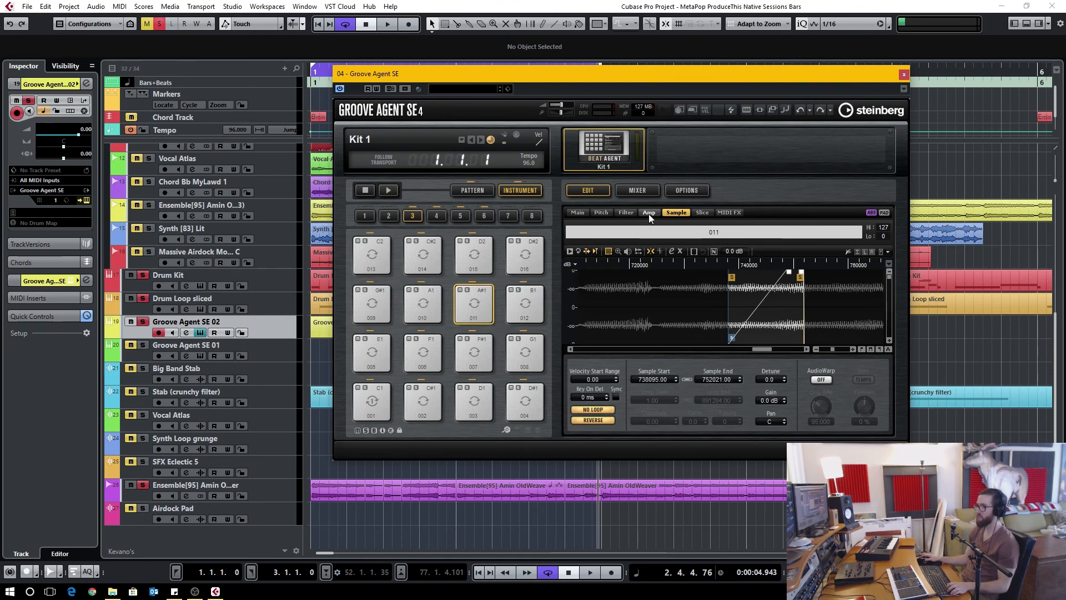
click(579, 213)
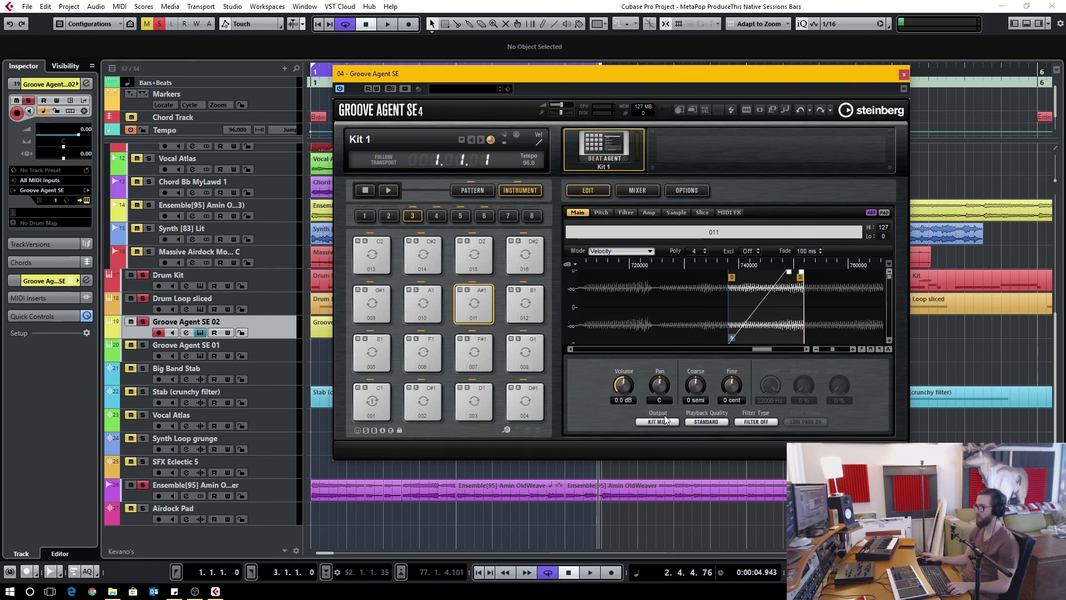
click(702, 213)
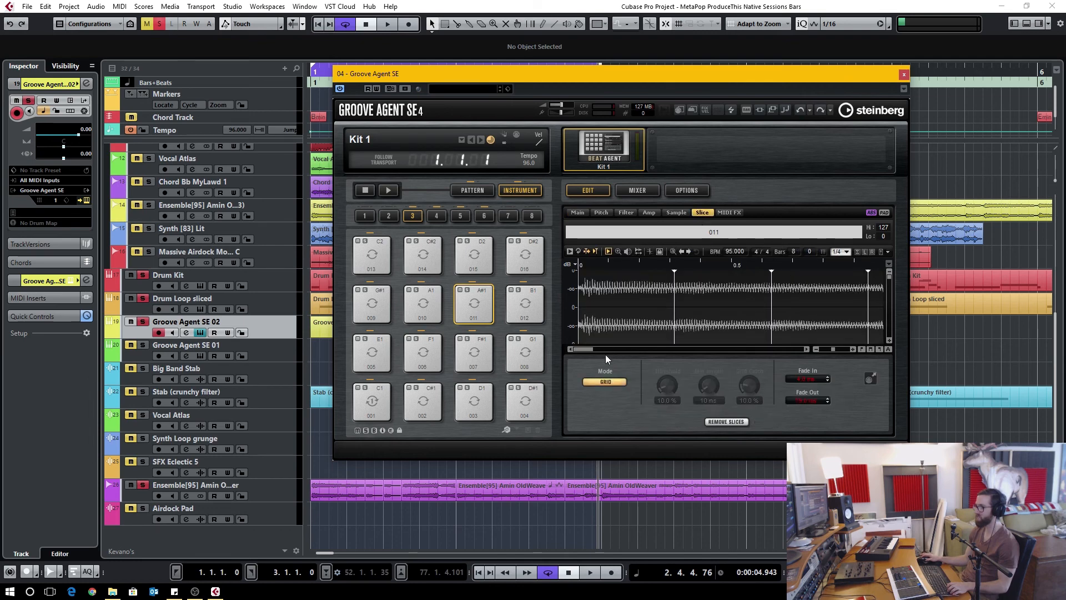
click(807, 348)
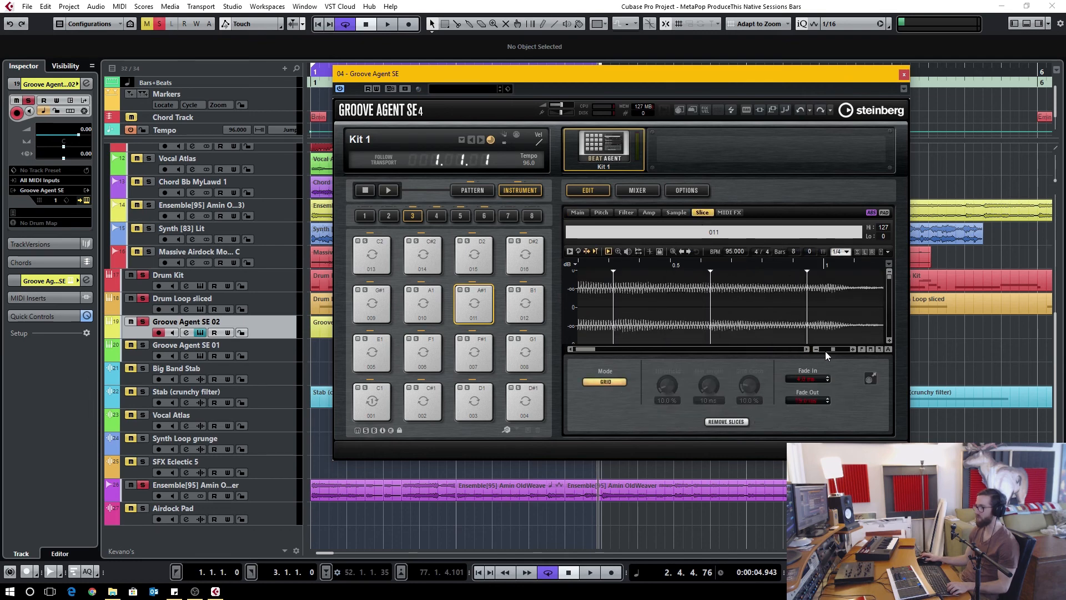
click(822, 349)
click(605, 382)
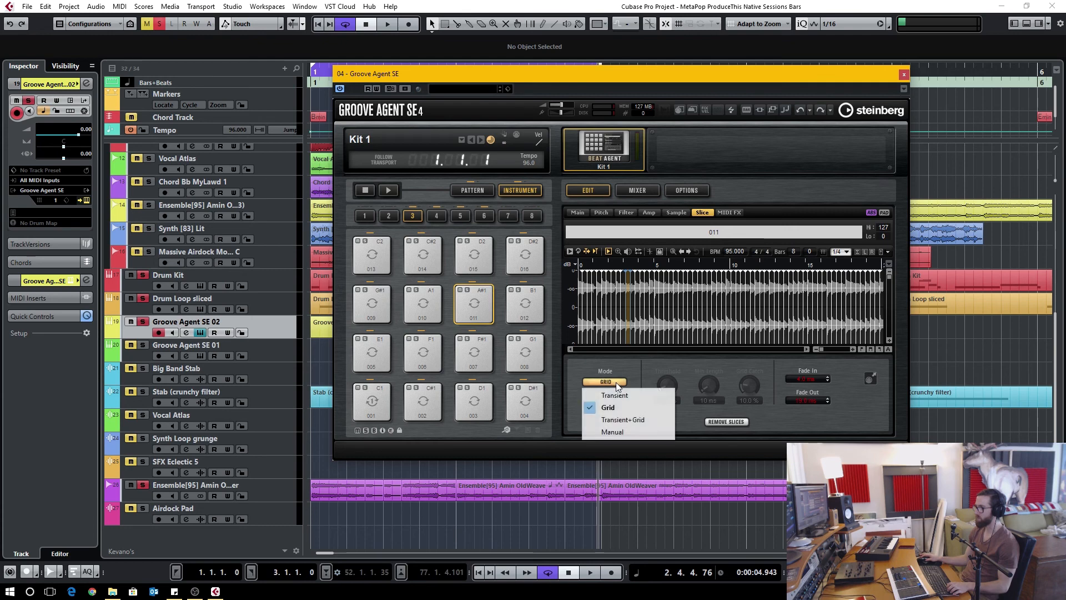
click(624, 420)
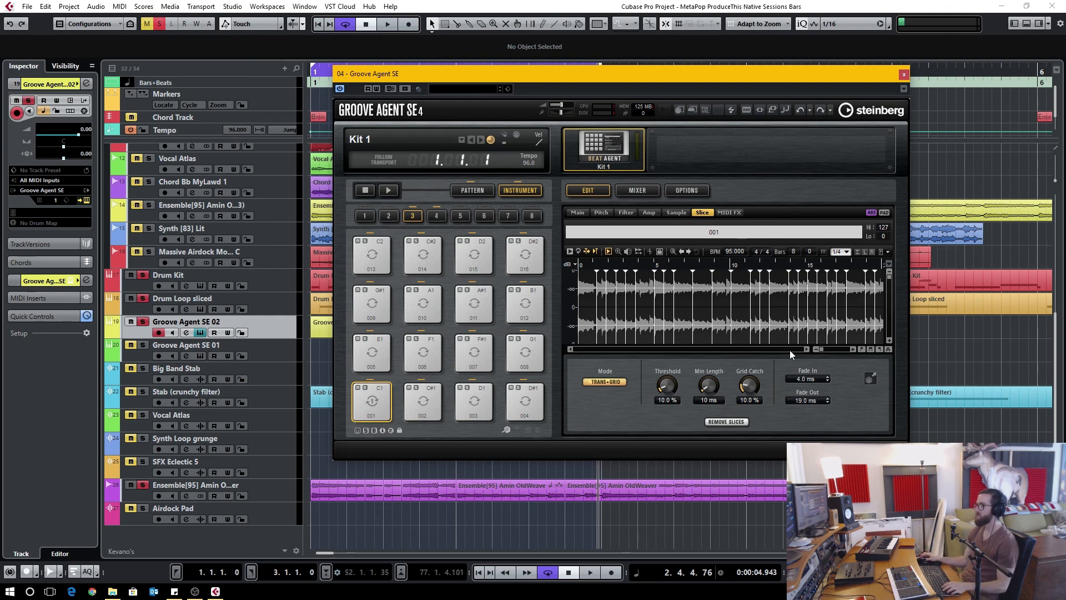
click(200, 332)
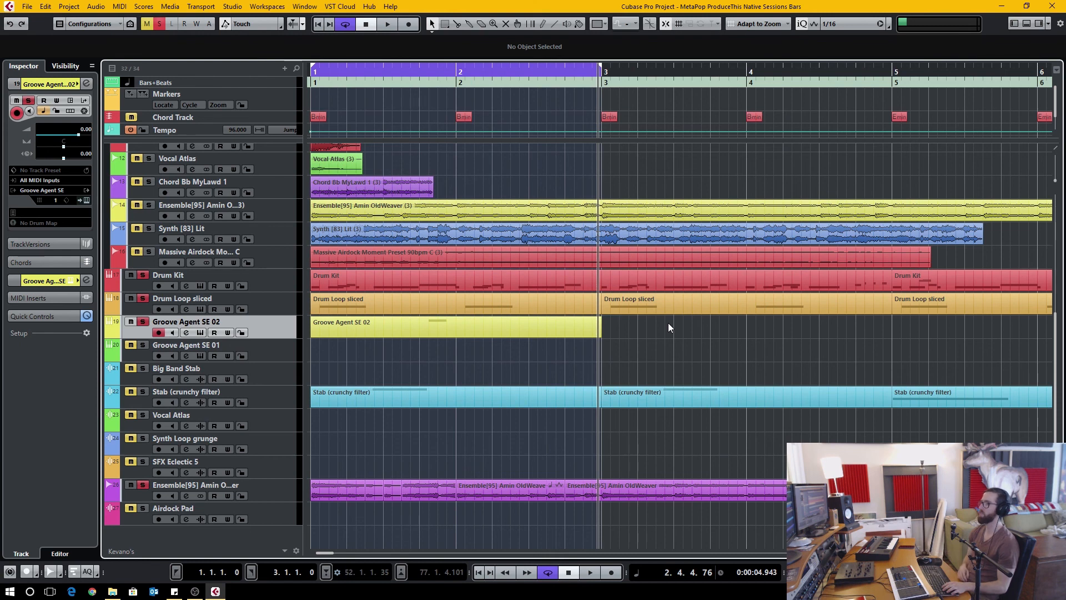